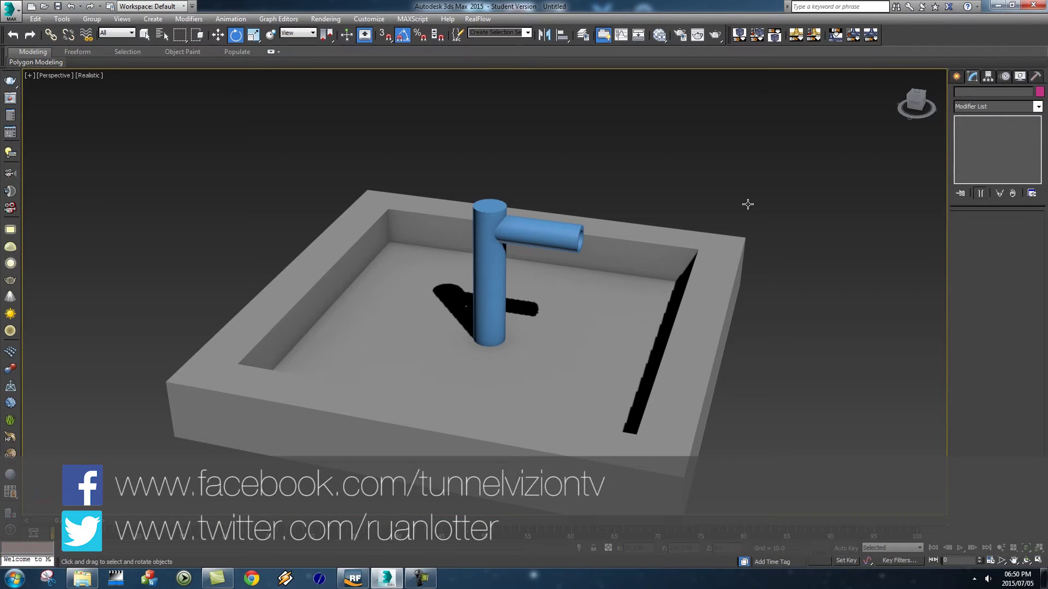
- Recentre the view and play the animation to watch the spout swing around its vertical pipe
{"action": "middle_click_drag", "start_coordinate": [610, 319], "coordinate": [591, 290]}
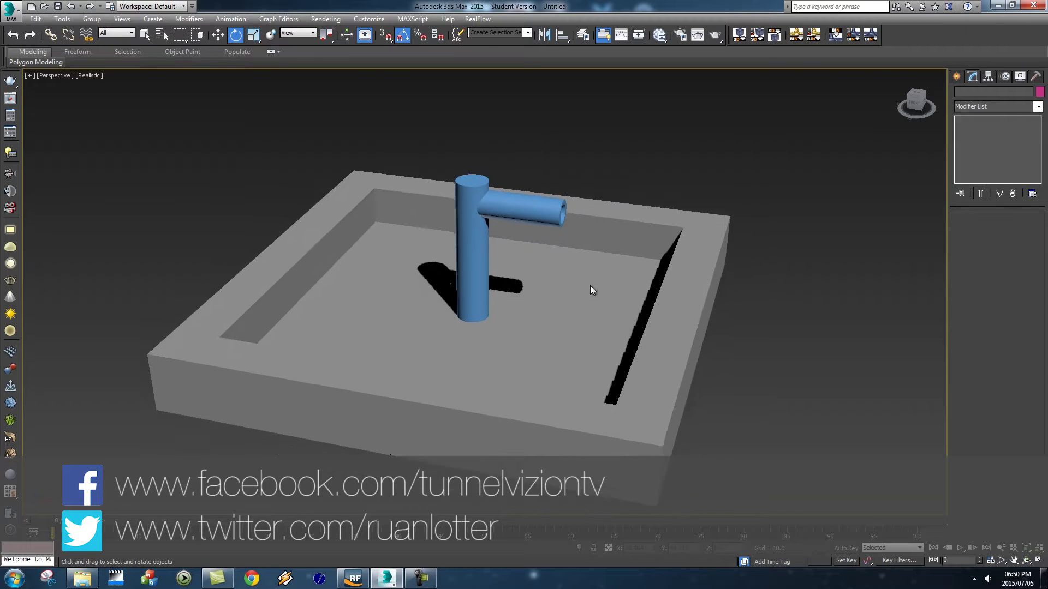
{"action": "left_click", "coordinate": [959, 548]}
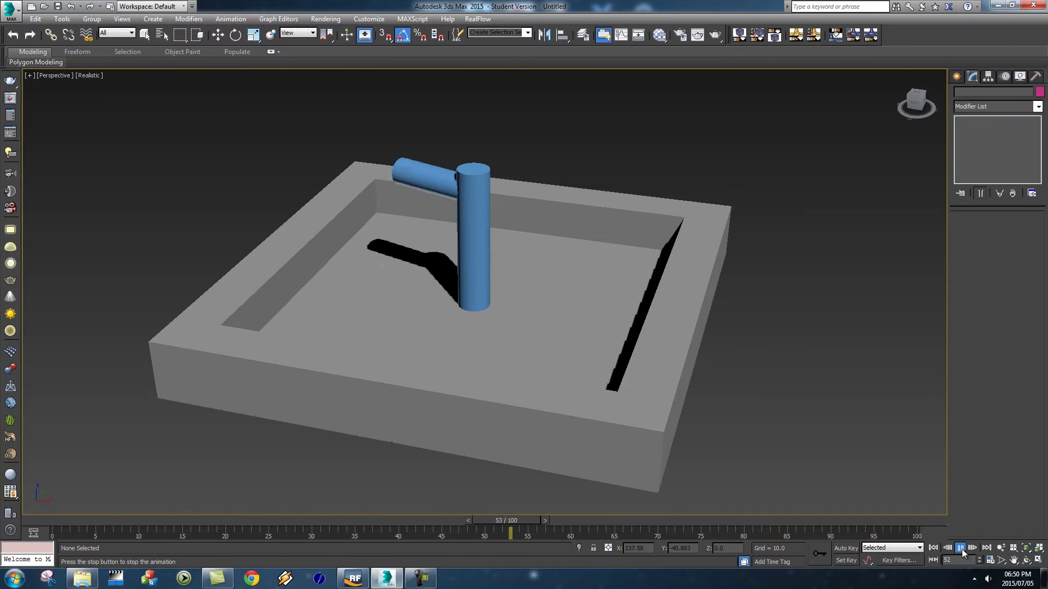
- Stop playback and export the scene as Export.sd to the tutorial folder
{"action": "key", "text": "slash"}
{"action": "key", "text": "e"}
{"action": "key", "text": "Home"}
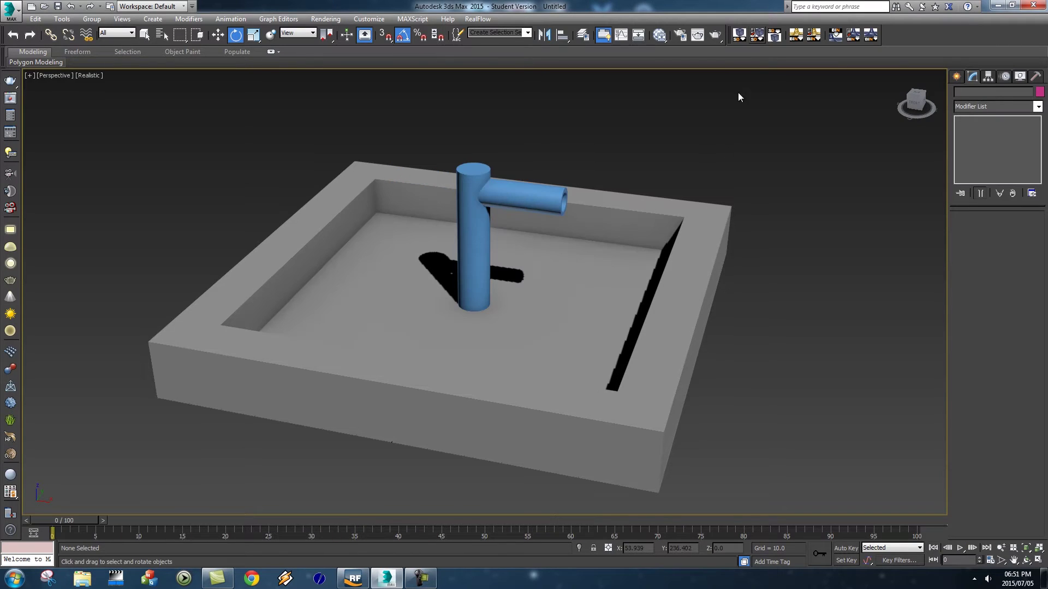
{"action": "left_click", "coordinate": [757, 36]}
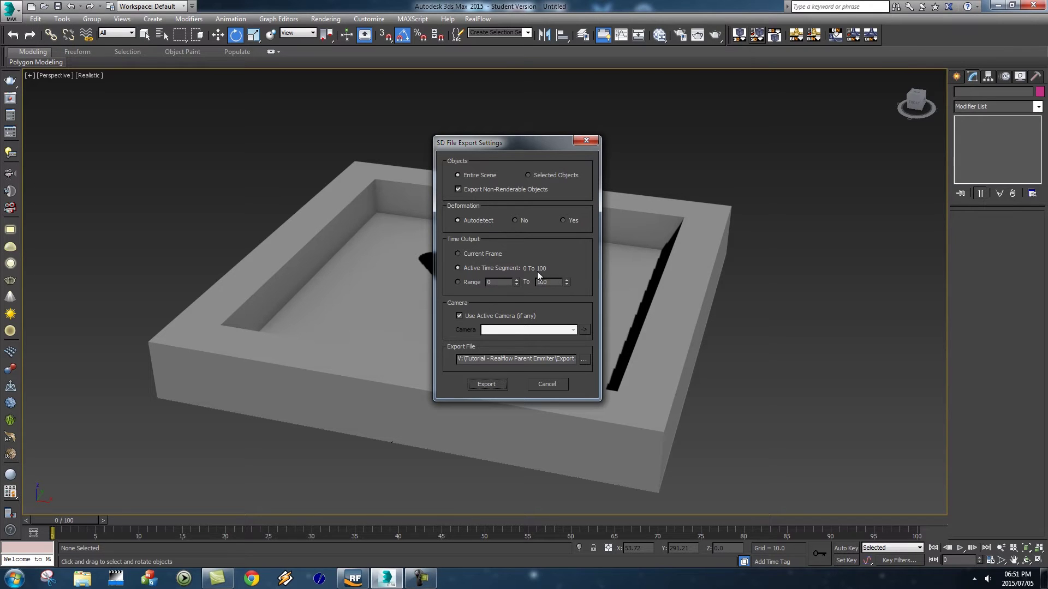
{"action": "left_click", "coordinate": [583, 360]}
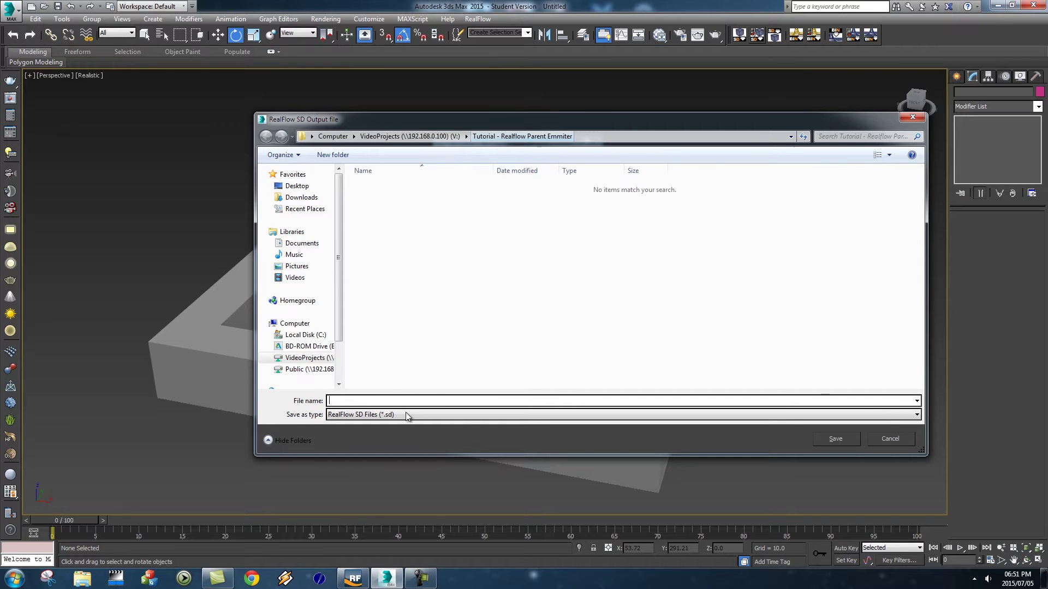
{"action": "type", "text": "Expor"}
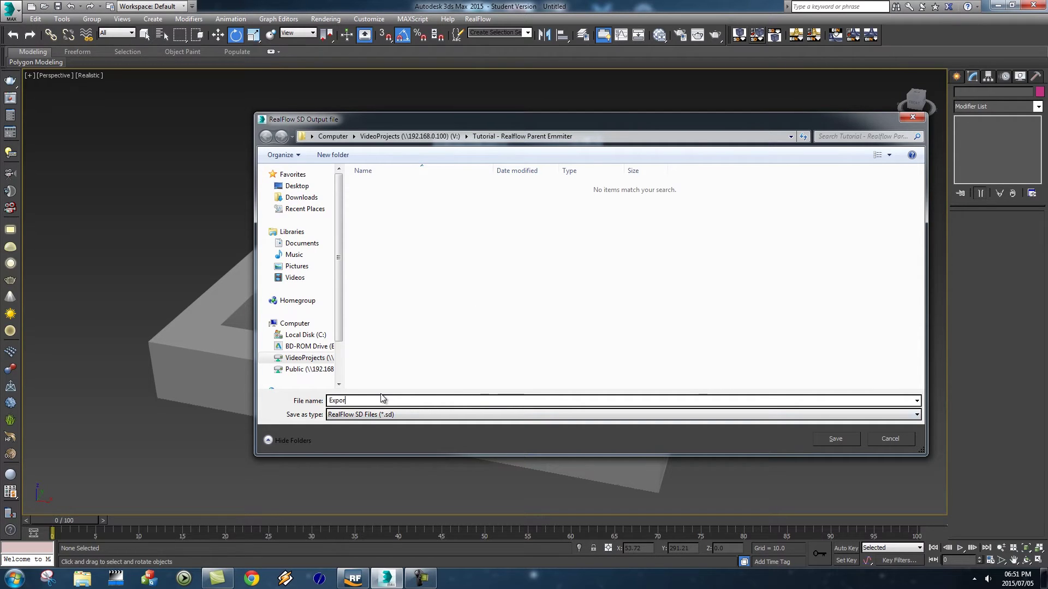
{"action": "type", "text": "t"}
{"action": "left_click", "coordinate": [826, 441]}
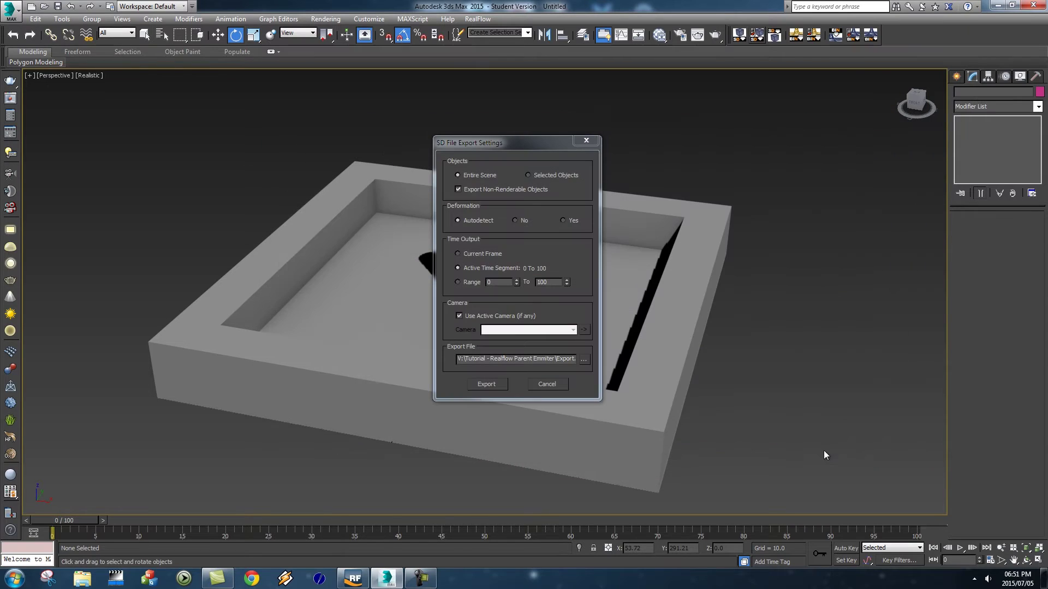
{"action": "left_click", "coordinate": [485, 384]}
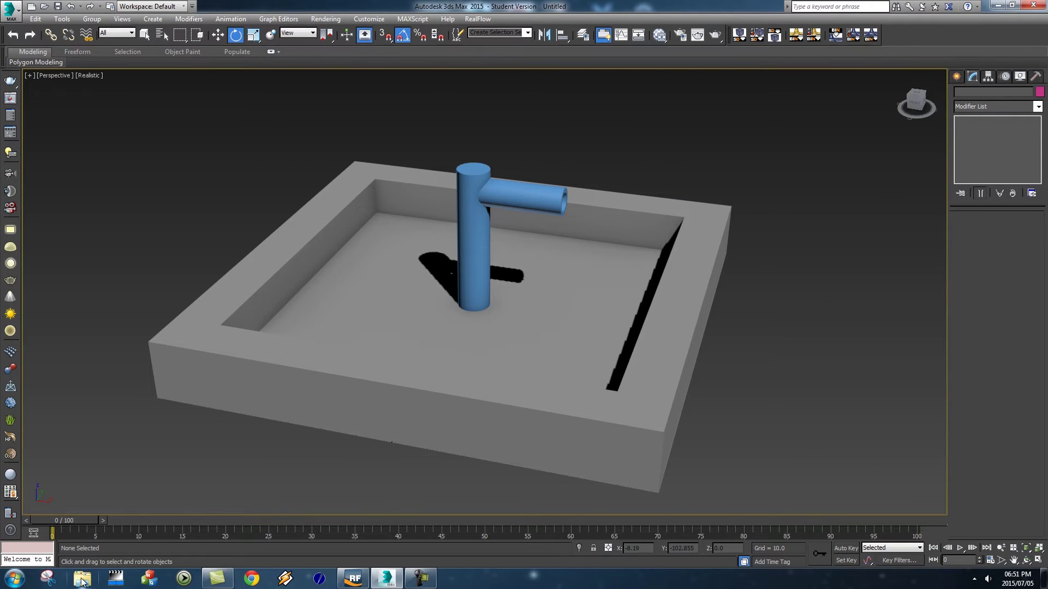
- Confirm Export.sd (136 KB) exists in the tutorial folder using the file browser
{"action": "left_click", "coordinate": [82, 580]}
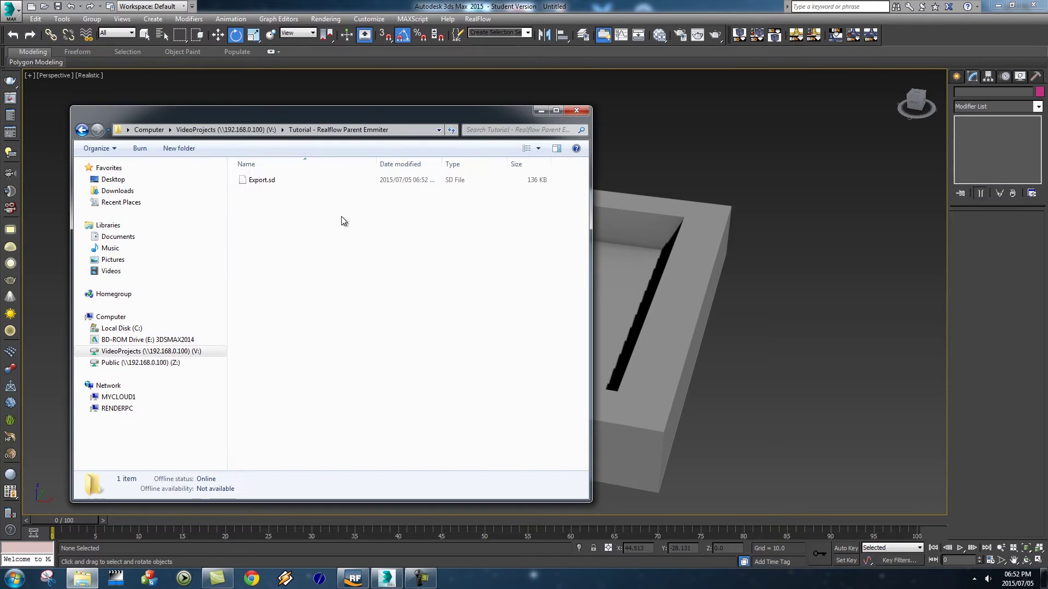
{"action": "left_click", "coordinate": [279, 181]}
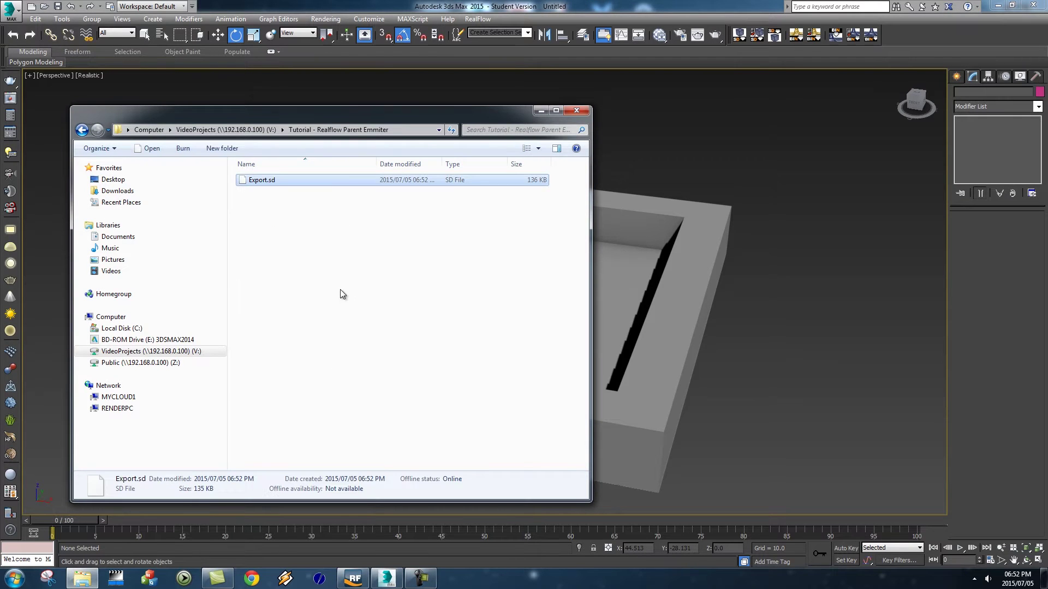
{"action": "left_click", "coordinate": [539, 113]}
- In RealFlow, open Preferences to review the General page and ZXY (3dsmax, maya) axis setup
{"action": "left_click", "coordinate": [353, 578]}
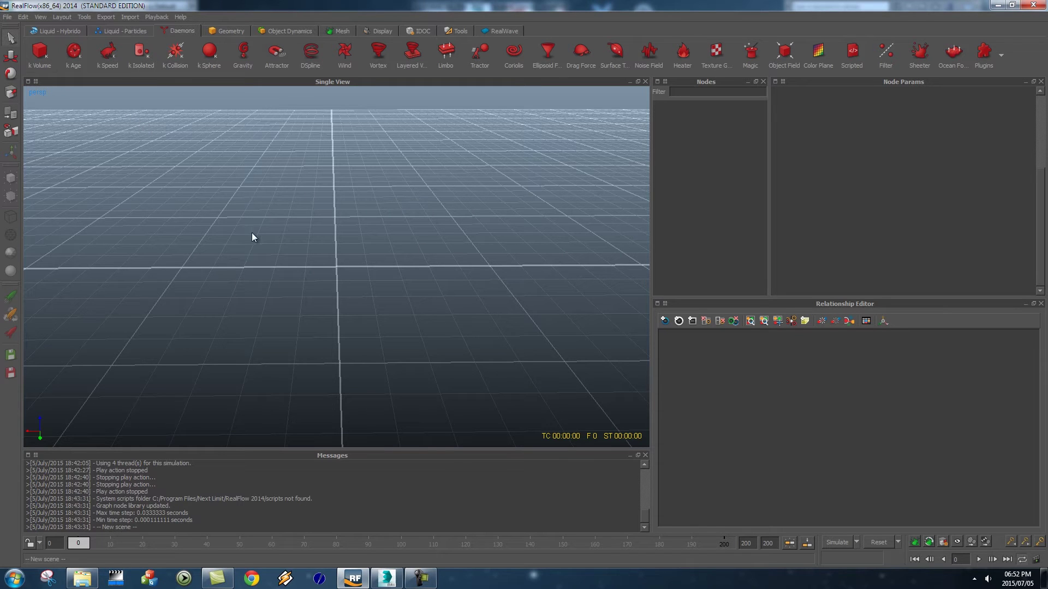
{"action": "left_click", "coordinate": [8, 17]}
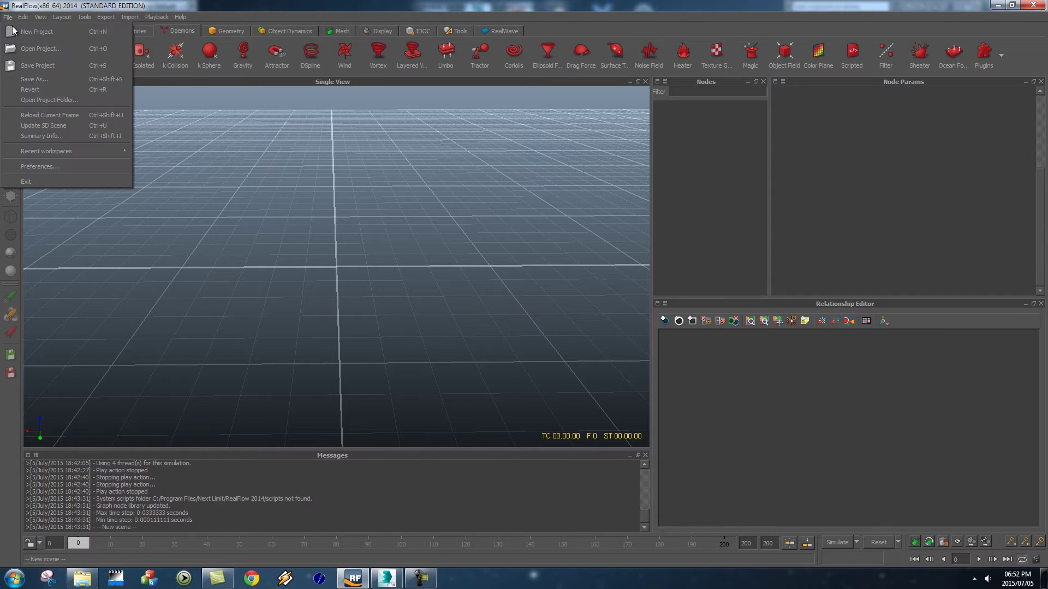
{"action": "left_click", "coordinate": [39, 166]}
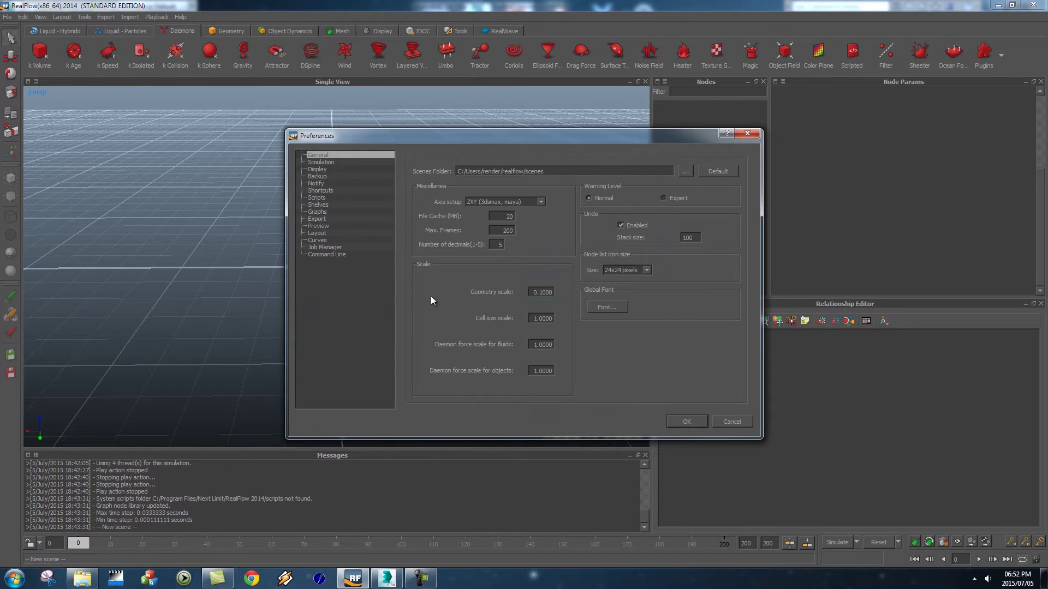
- Close Preferences and create project 'Parent' located in the V: drive Tutorial - Realflow Parent Emmiter folder
{"action": "key", "text": "Escape"}
{"action": "left_click", "coordinate": [8, 16]}
{"action": "left_click", "coordinate": [33, 28]}
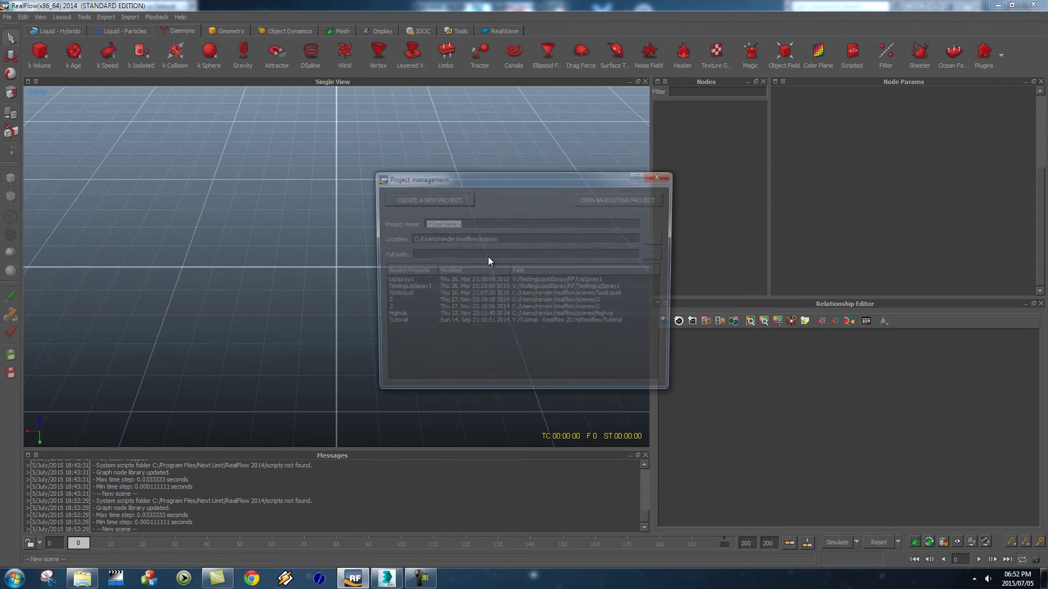
{"action": "left_click", "coordinate": [657, 239]}
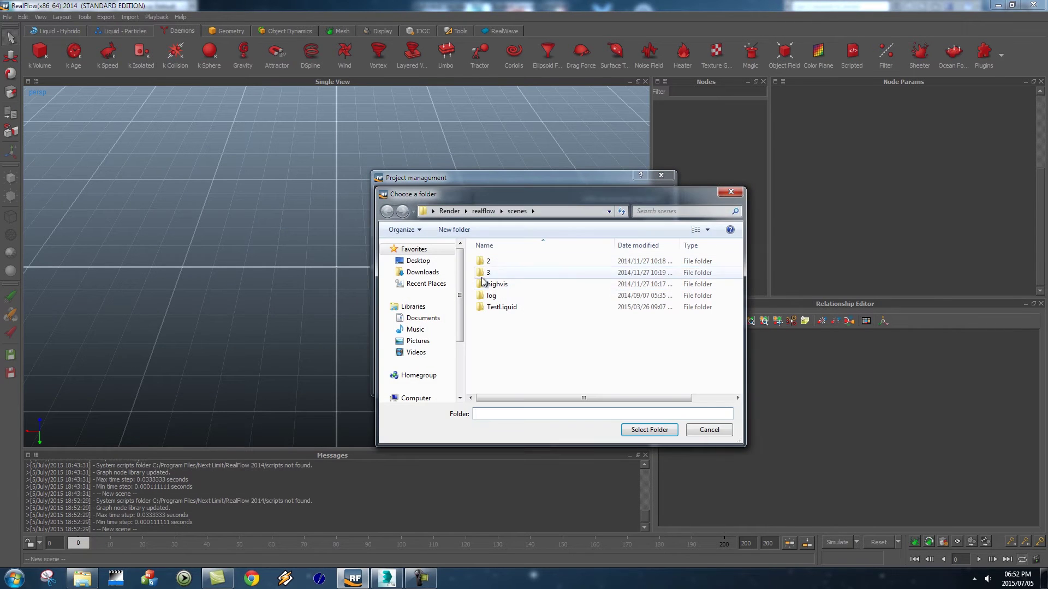
{"action": "scroll", "coordinate": [436, 344], "scroll_direction": "down", "scroll_amount": 1}
{"action": "scroll", "coordinate": [424, 332], "scroll_direction": "up", "scroll_amount": 1}
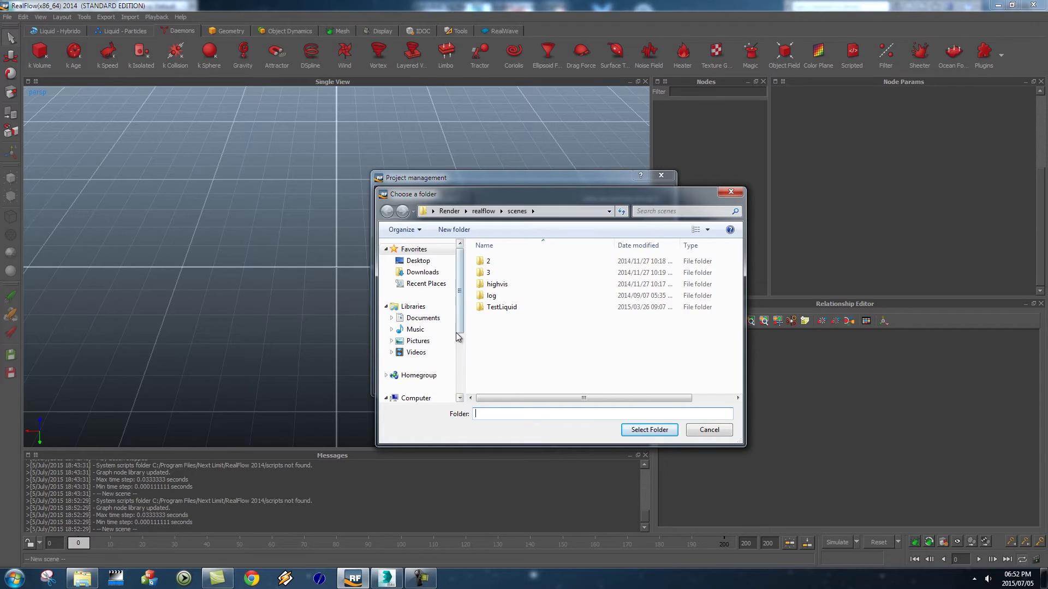
{"action": "scroll", "coordinate": [458, 337], "scroll_direction": "down", "scroll_amount": 3}
{"action": "left_click", "coordinate": [437, 374]}
{"action": "left_click", "coordinate": [650, 430]}
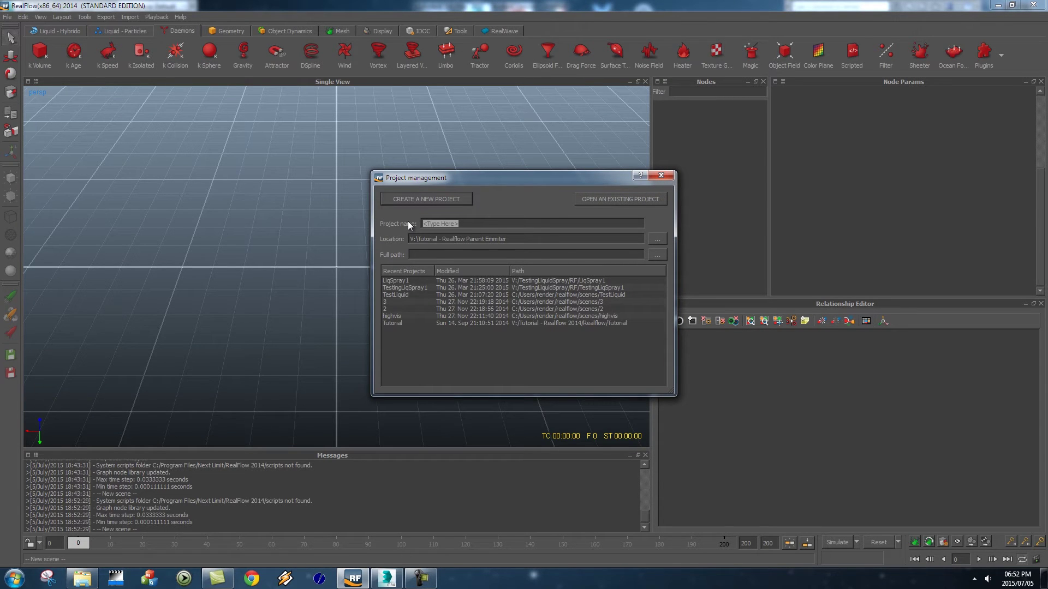
{"action": "type", "text": "Parent"}
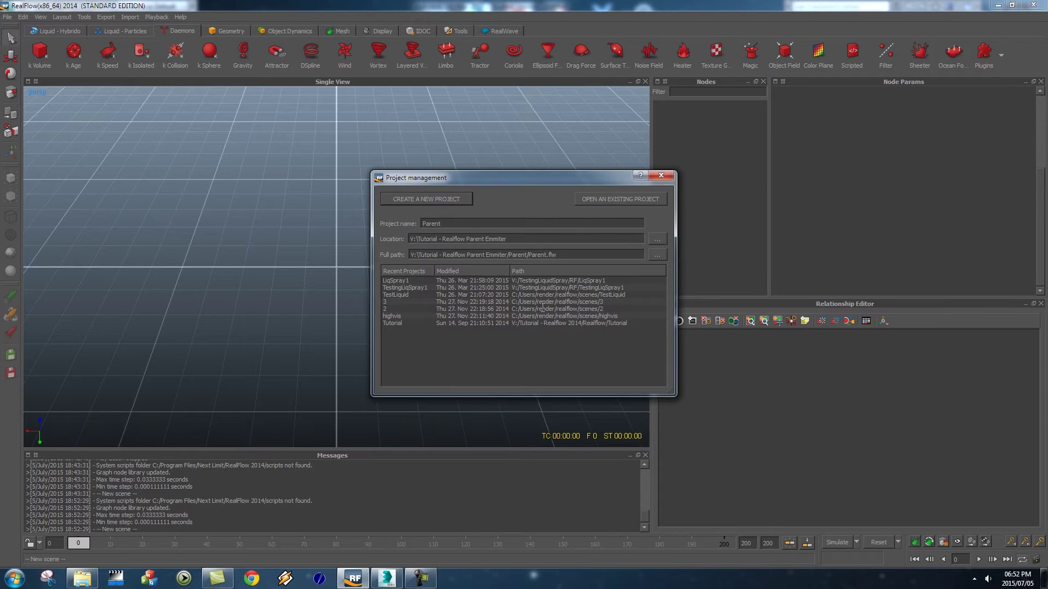
{"action": "left_click", "coordinate": [434, 199]}
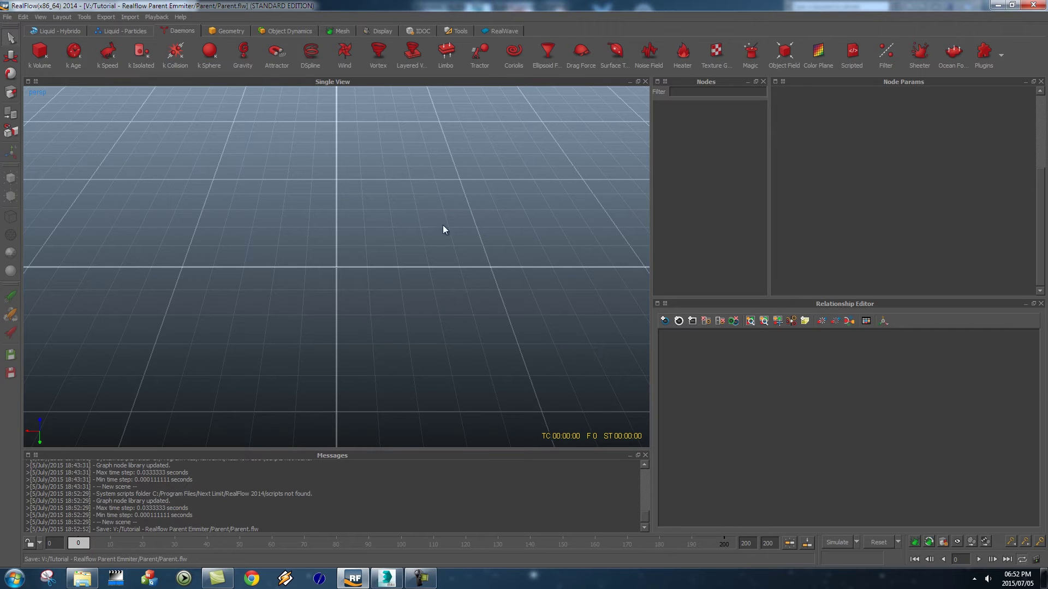
- Import Export.sd from the Tutorial - Realflow Parent Emmiter folder on VideoProjects
{"action": "left_click", "coordinate": [126, 15]}
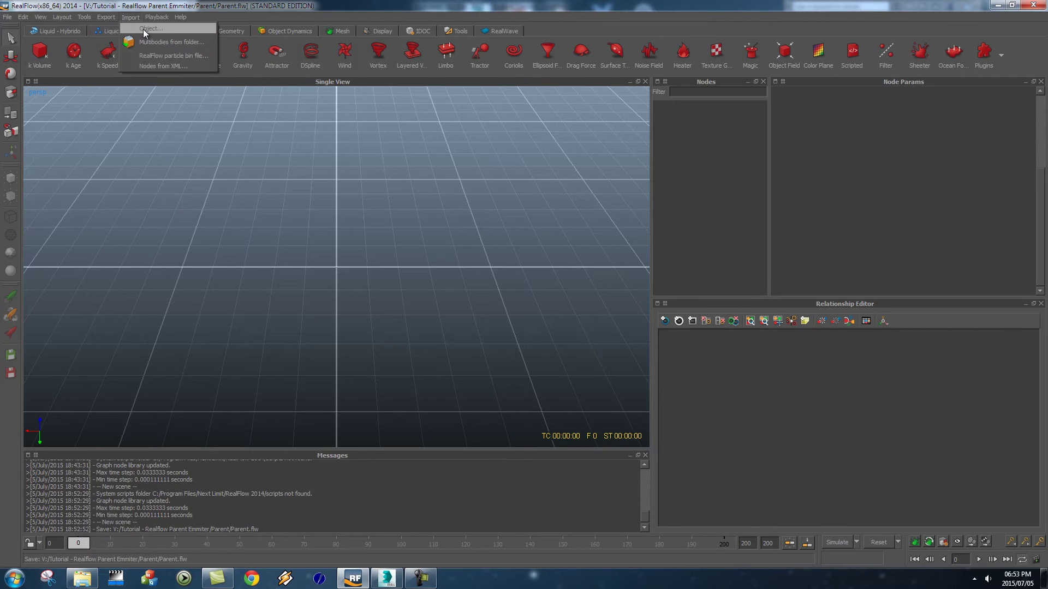
{"action": "left_click", "coordinate": [162, 29]}
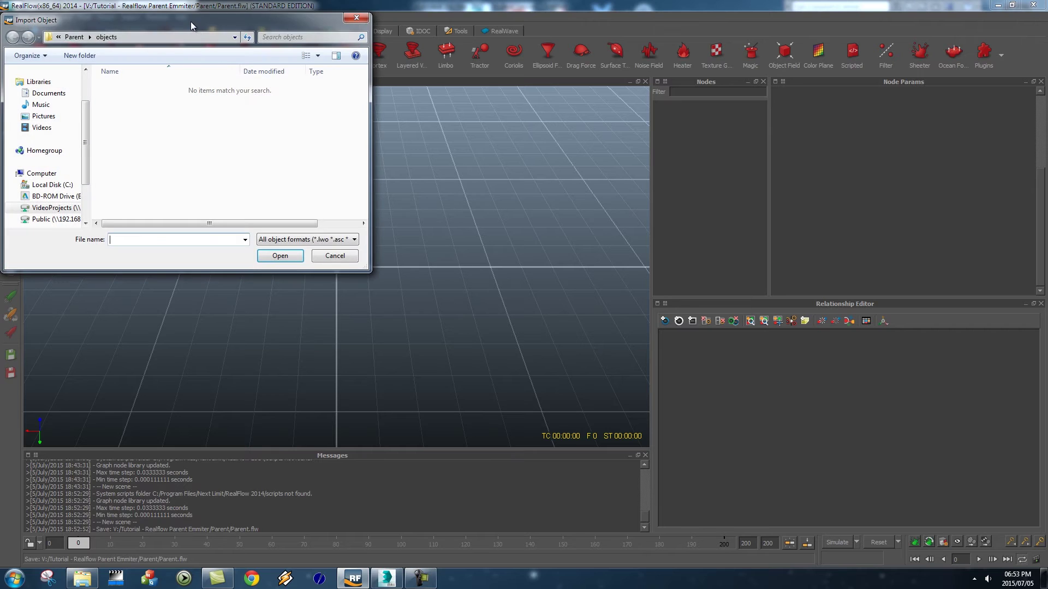
{"action": "left_click_drag", "start_coordinate": [345, 273], "coordinate": [346, 304]}
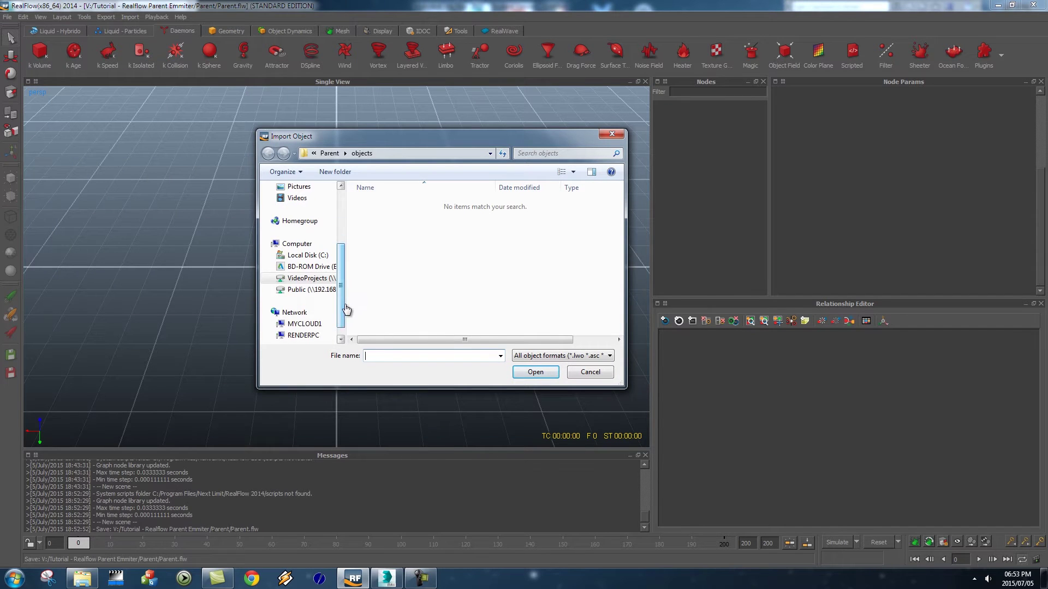
{"action": "left_click", "coordinate": [301, 279]}
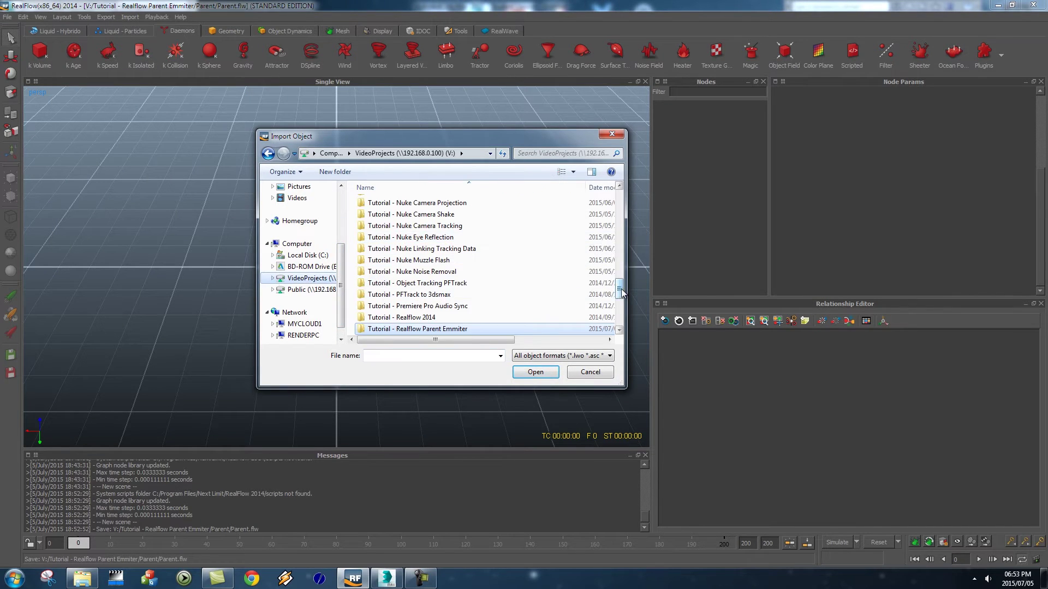
{"action": "scroll", "coordinate": [546, 273], "scroll_direction": "down", "scroll_amount": 1}
{"action": "double_click", "coordinate": [441, 314]}
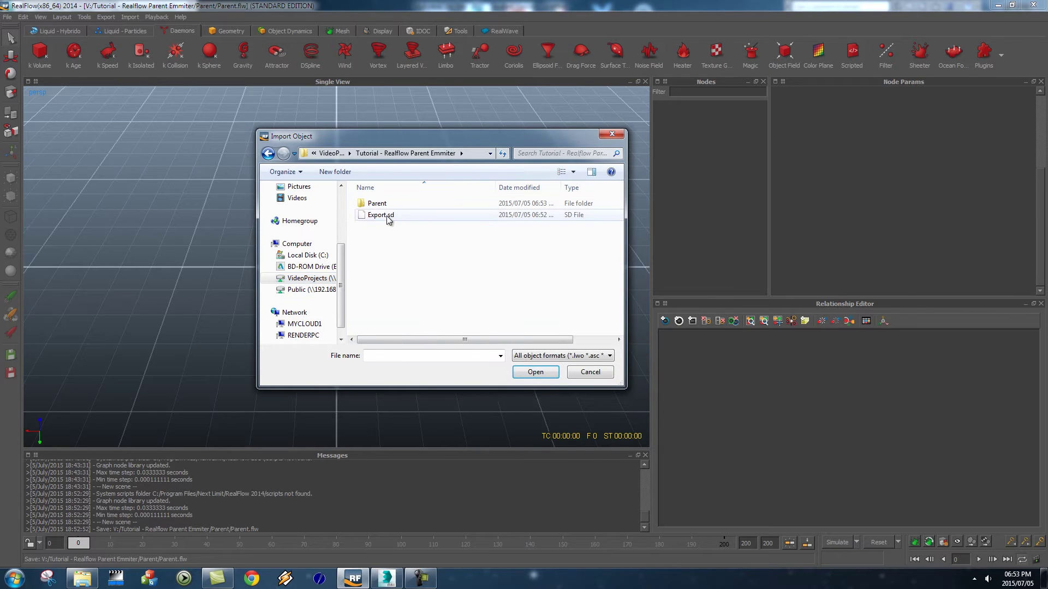
{"action": "left_click", "coordinate": [377, 217]}
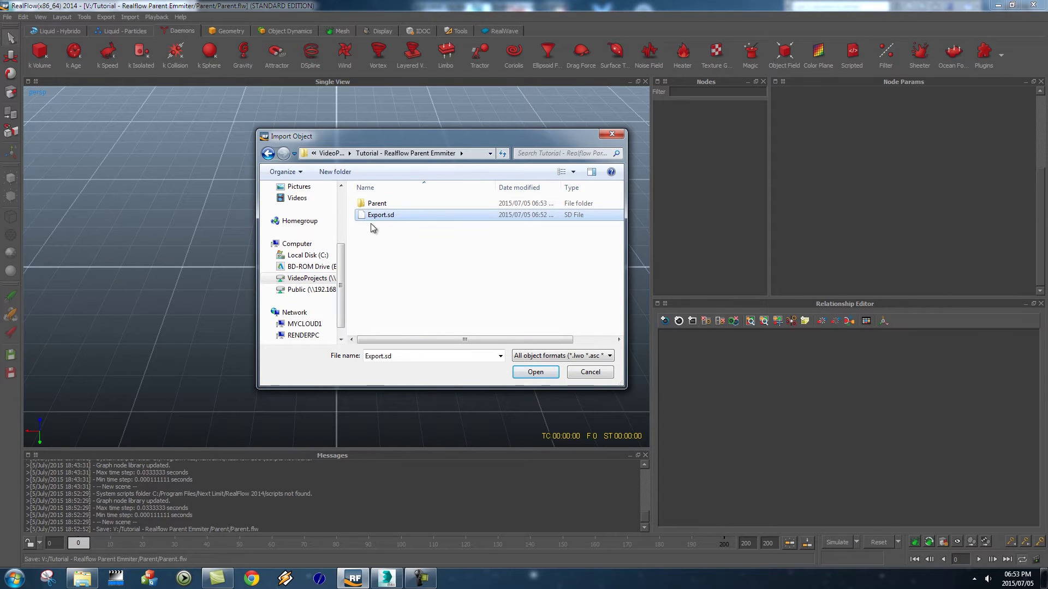
{"action": "left_click", "coordinate": [536, 371]}
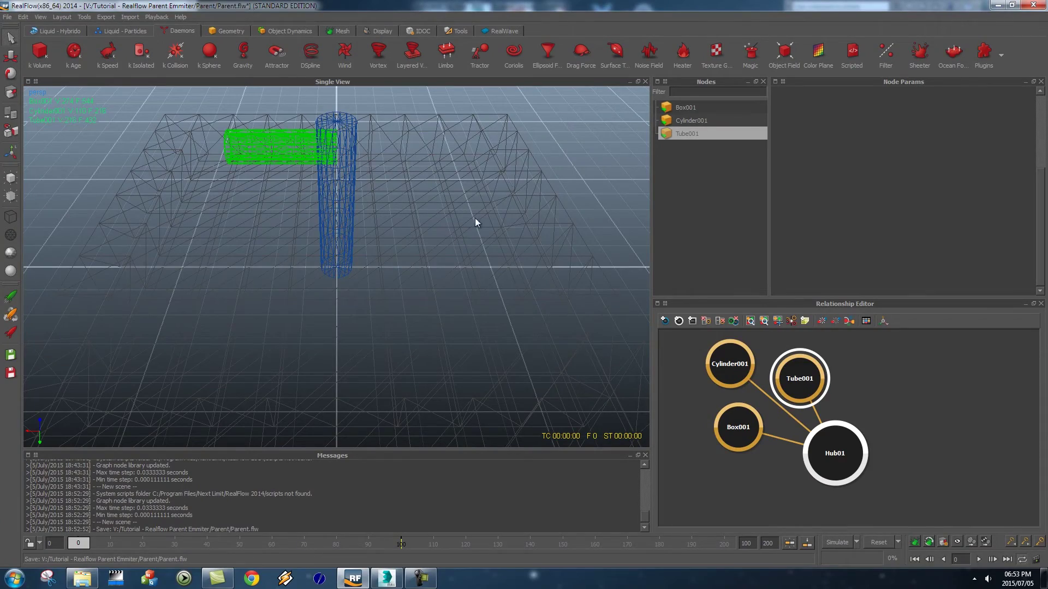
- Set the timeline end frame to 100 and scrub to preview the pipe's rotation
{"action": "left_click_drag", "start_coordinate": [313, 298], "coordinate": [312, 176], "text": "alt"}
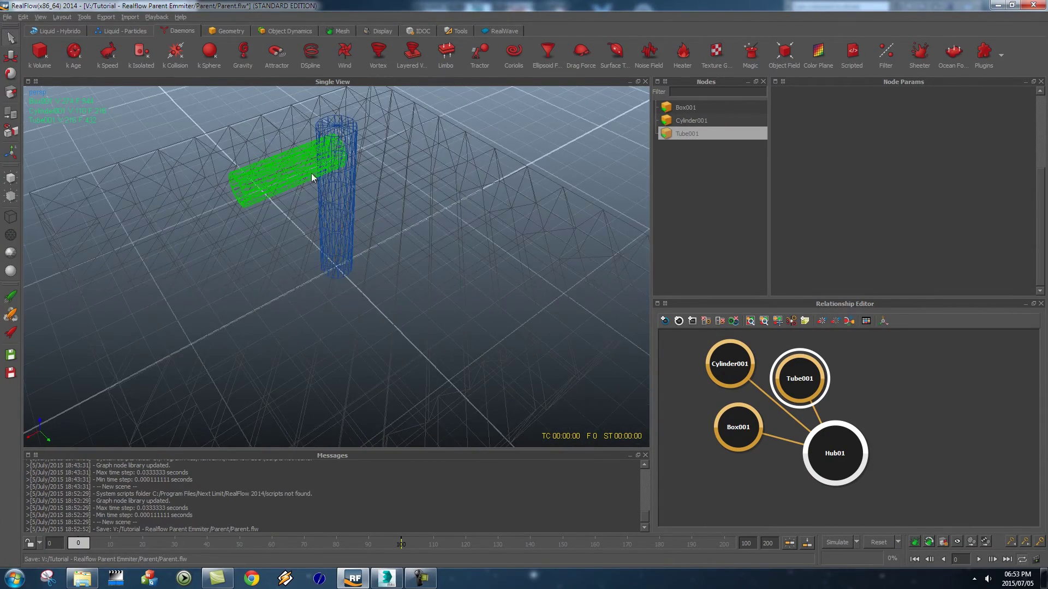
{"action": "left_click_drag", "start_coordinate": [352, 230], "coordinate": [402, 274], "text": "alt"}
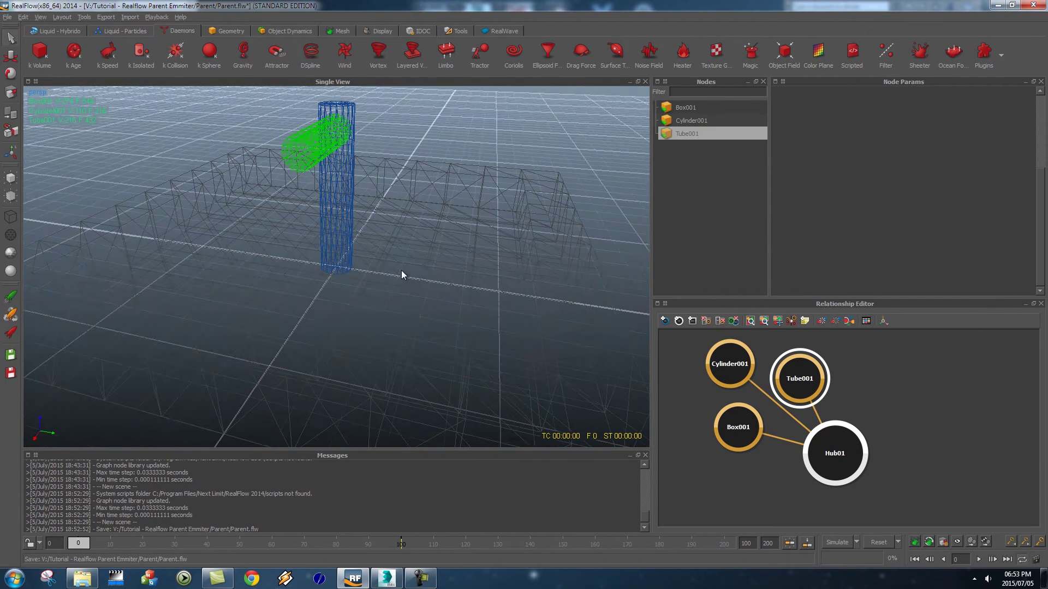
{"action": "mouse_move", "coordinate": [77, 543]}
{"action": "left_mouse_down"}
{"action": "mouse_move", "coordinate": [404, 540]}
{"action": "mouse_move", "coordinate": [58, 541]}
{"action": "left_mouse_up"}
{"action": "type", "text": "100"}
{"action": "key", "text": "Return"}
{"action": "mouse_move", "coordinate": [78, 542]}
{"action": "left_mouse_down"}
{"action": "mouse_move", "coordinate": [754, 537]}
{"action": "mouse_move", "coordinate": [437, 559]}
{"action": "mouse_move", "coordinate": [79, 543]}
{"action": "mouse_move", "coordinate": [732, 547]}
{"action": "mouse_move", "coordinate": [78, 543]}
{"action": "left_mouse_up"}
{"action": "left_click_drag", "start_coordinate": [322, 240], "coordinate": [207, 214], "text": "alt"}
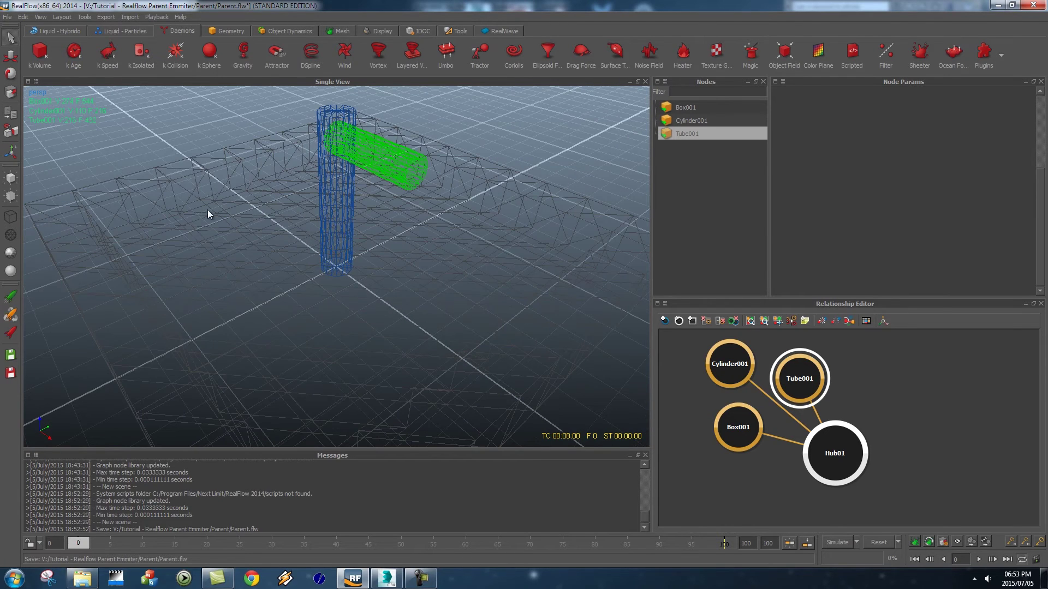
- Add a Circle liquid emitter and rotate it to face along the horizontal tube
{"action": "left_click", "coordinate": [114, 31]}
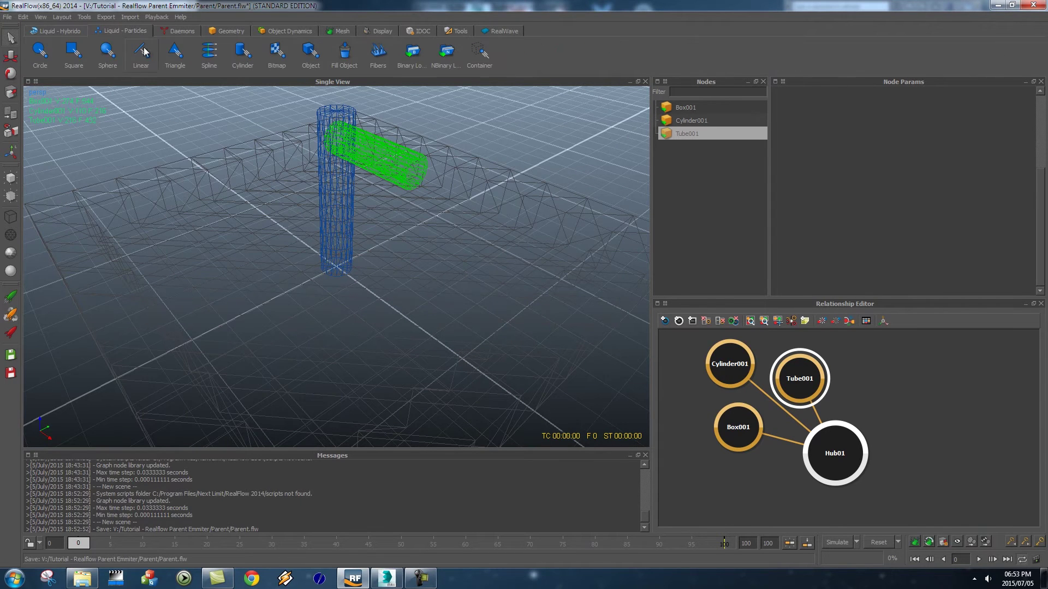
{"action": "left_click", "coordinate": [39, 60]}
{"action": "left_click_drag", "start_coordinate": [335, 281], "coordinate": [360, 283], "text": "alt"}
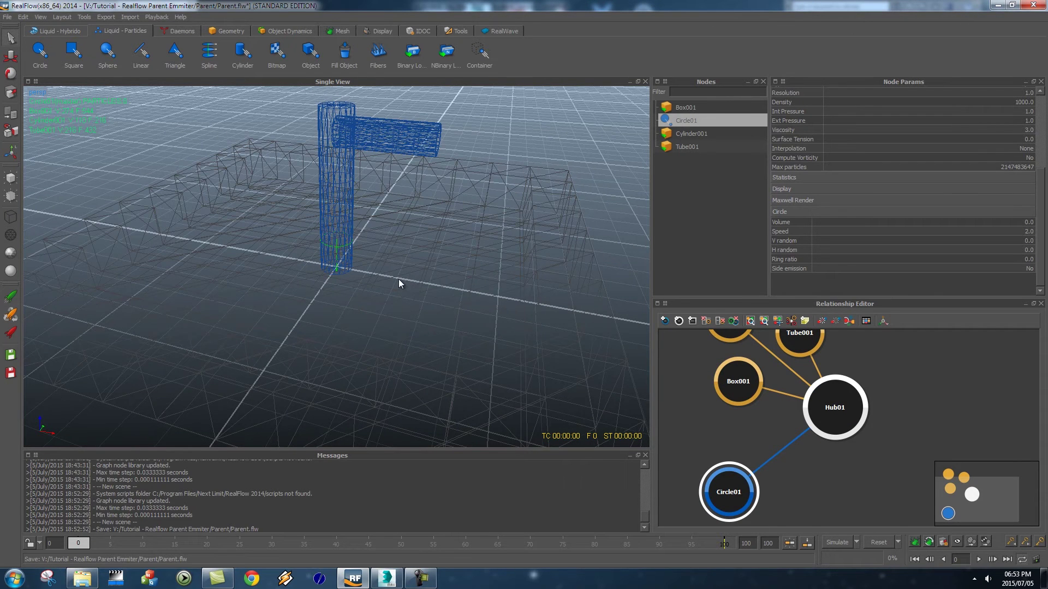
{"action": "key", "text": "e"}
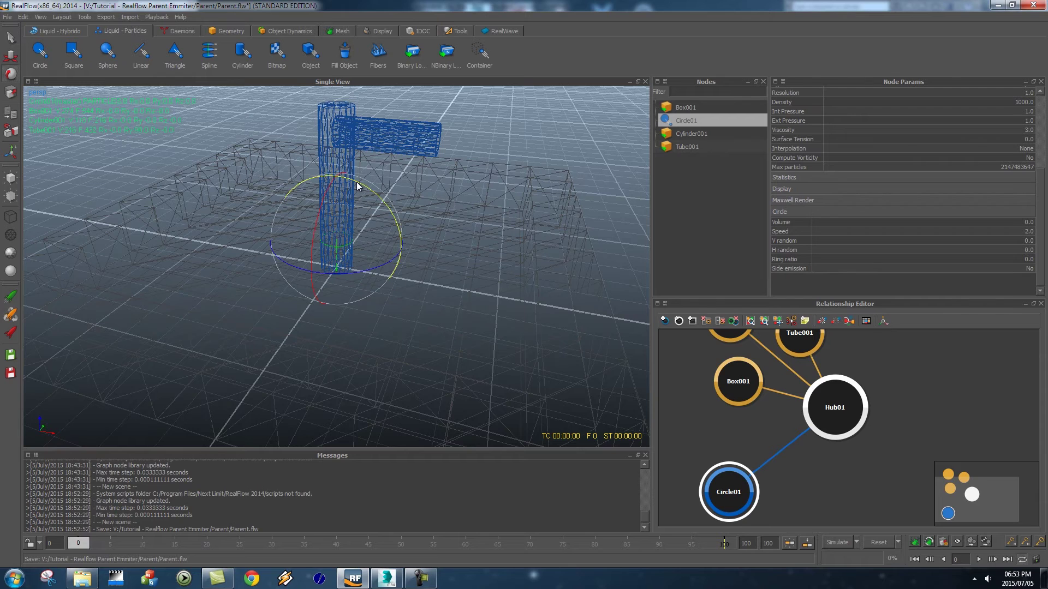
{"action": "left_click_drag", "start_coordinate": [357, 186], "coordinate": [179, 192]}
- Move Circle01 up and across so it sits at Tube001's open right end
{"action": "left_click_drag", "start_coordinate": [470, 335], "coordinate": [351, 184], "text": "alt"}
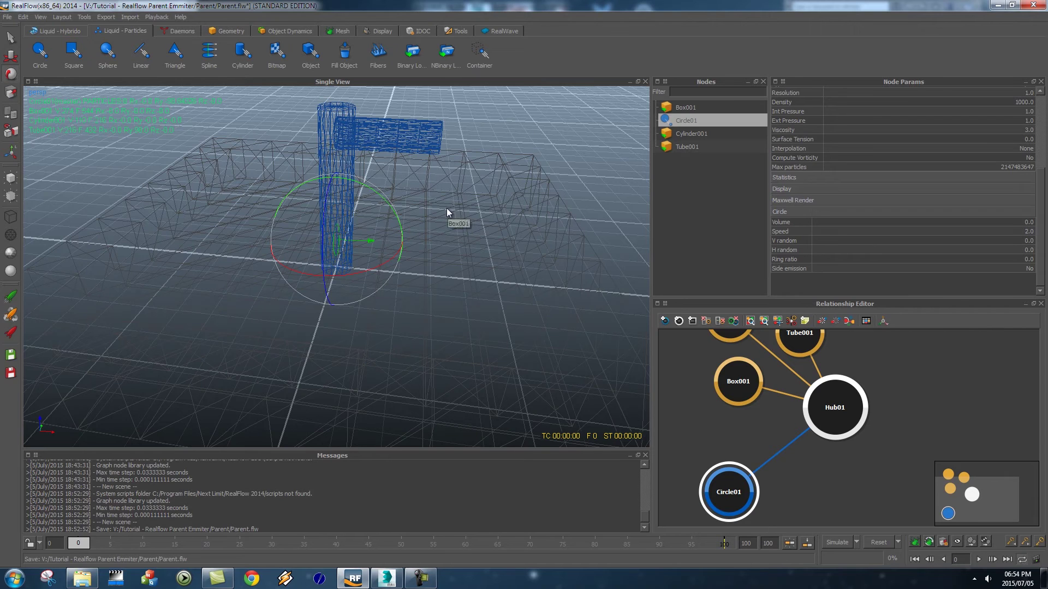
{"action": "key", "text": "w"}
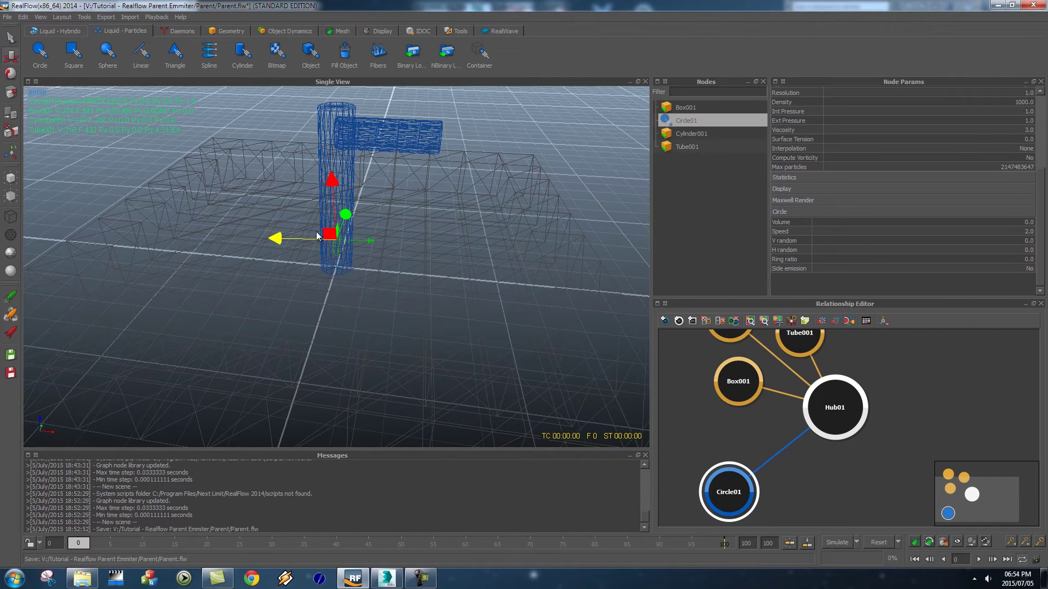
{"action": "left_click_drag", "start_coordinate": [334, 180], "coordinate": [335, 66]}
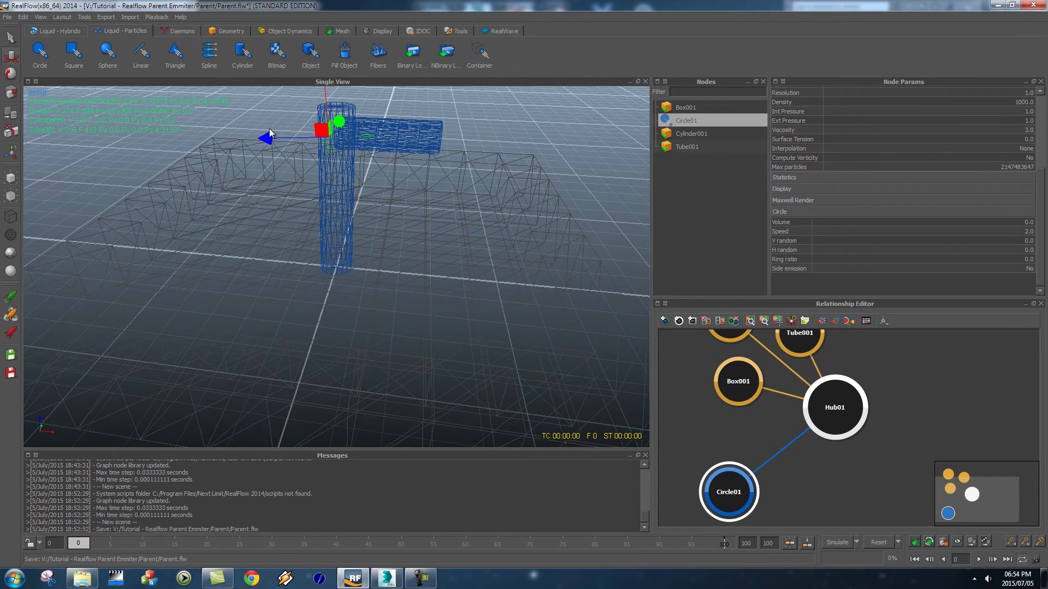
{"action": "left_click_drag", "start_coordinate": [269, 133], "coordinate": [390, 214]}
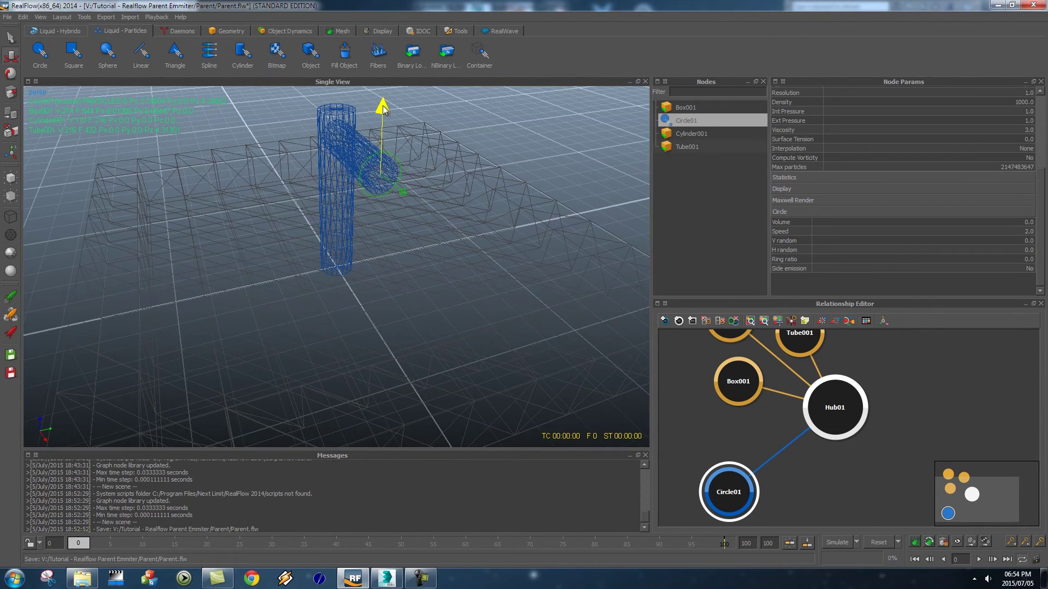
{"action": "mouse_move", "coordinate": [475, 250]}
{"action": "left_mouse_down", "text": "alt"}
{"action": "mouse_move", "coordinate": [504, 250]}
{"action": "mouse_move", "coordinate": [475, 267]}
{"action": "left_mouse_up", "text": "alt"}
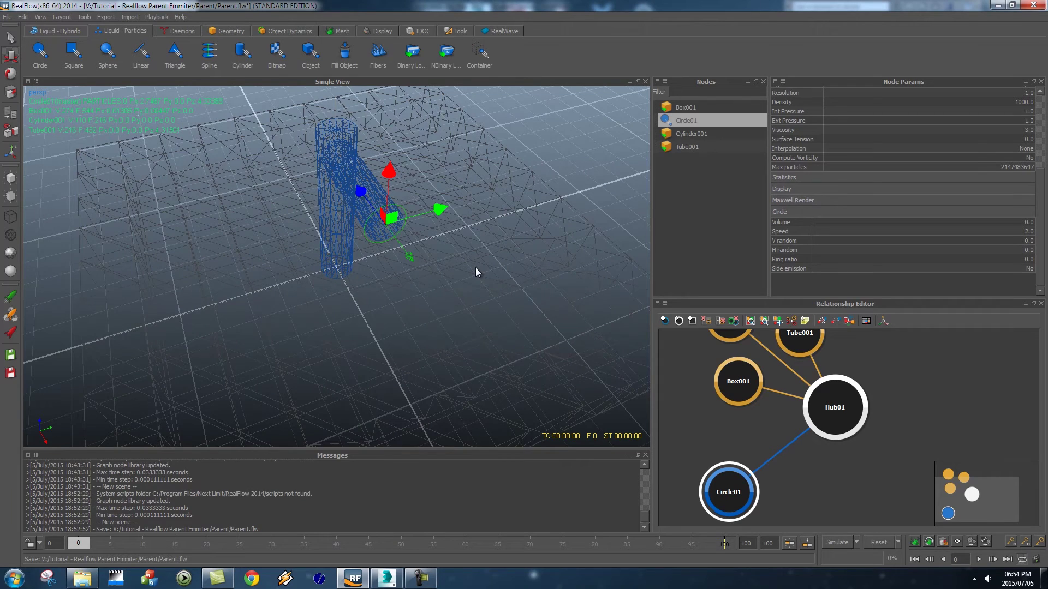
{"action": "key", "text": "r"}
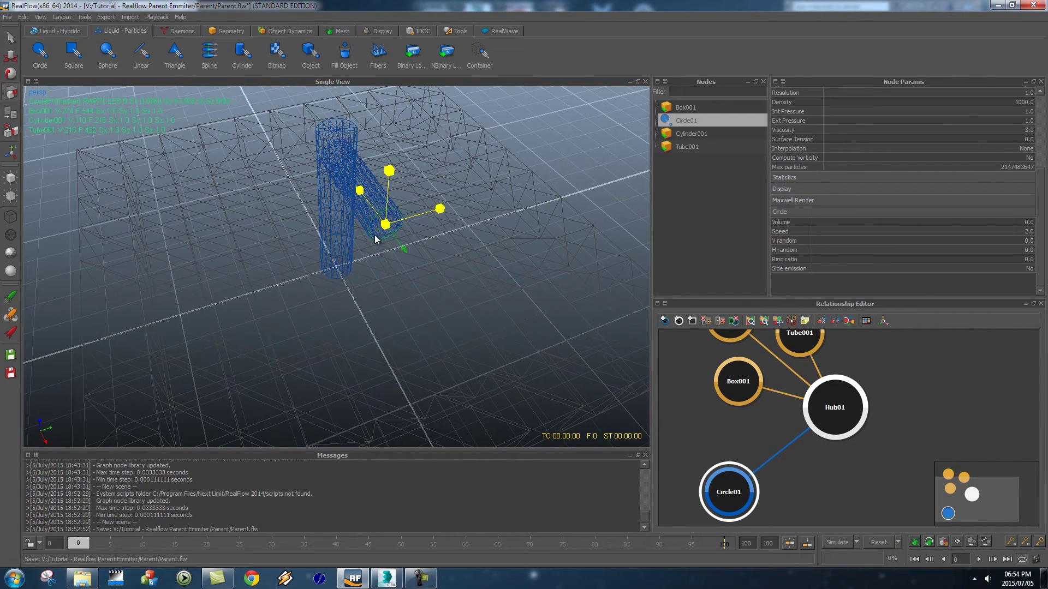
{"action": "left_click_drag", "start_coordinate": [377, 237], "coordinate": [395, 195], "text": "alt"}
{"action": "key", "text": "w"}
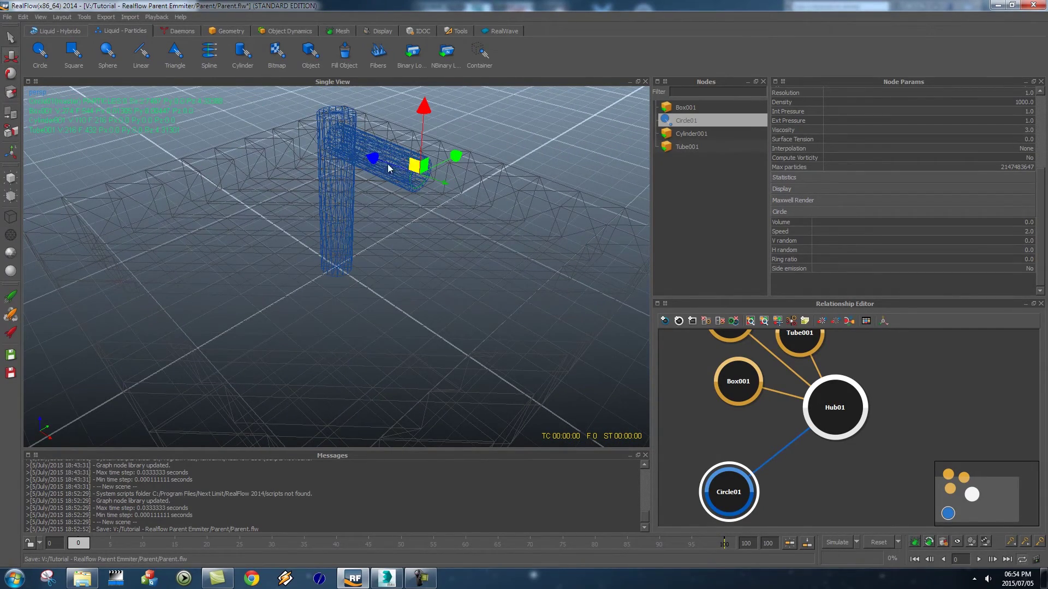
{"action": "left_click_drag", "start_coordinate": [430, 248], "coordinate": [435, 201], "text": "alt"}
- Play the animation to preview the tube spinning, then return to frame 0
{"action": "key", "text": "space"}
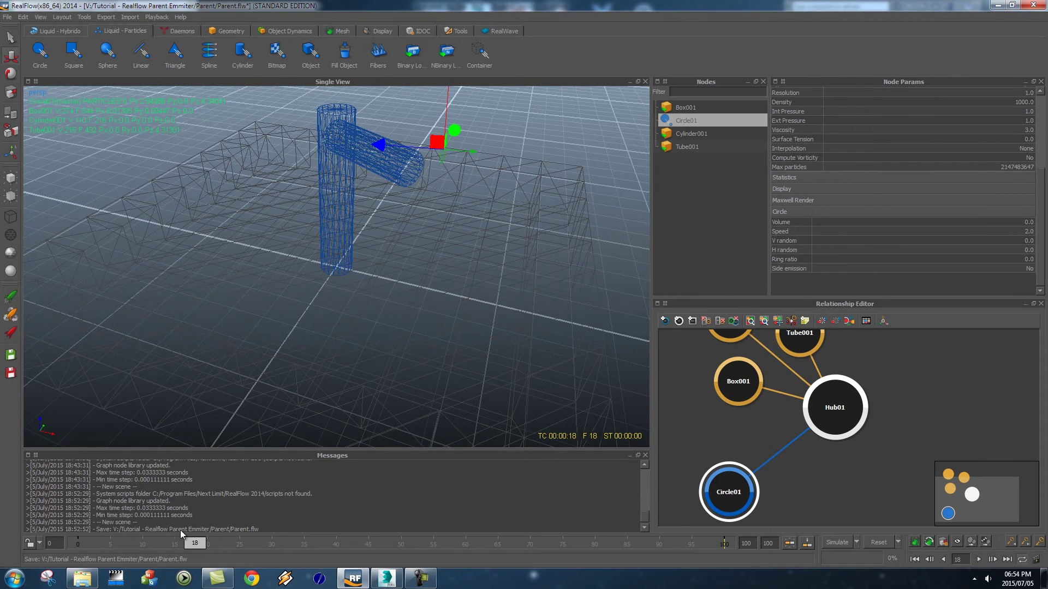
{"action": "left_click_drag", "start_coordinate": [197, 543], "coordinate": [452, 543]}
{"action": "key", "text": "Home"}
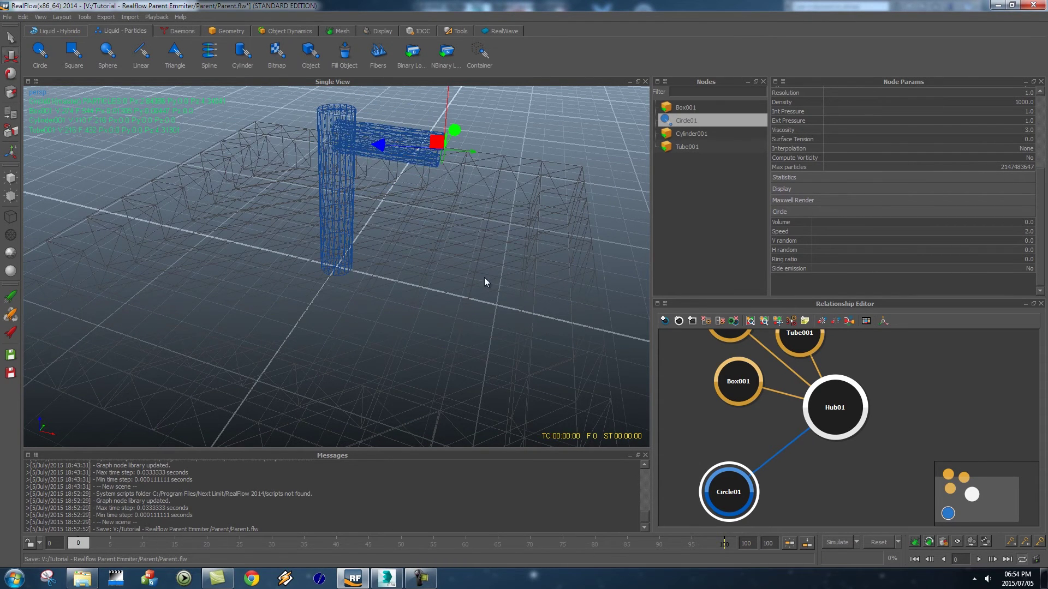
- Rearrange the relationship graph, placing Tube001 below Hub01 beside Circle01
{"action": "left_click", "coordinate": [914, 429]}
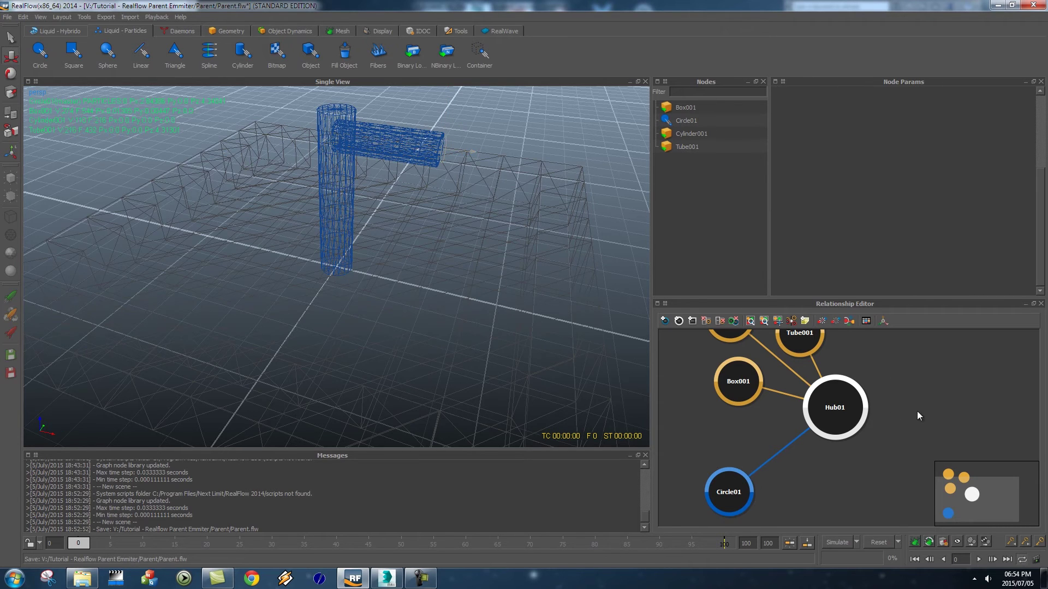
{"action": "scroll", "coordinate": [917, 411], "scroll_direction": "down", "scroll_amount": 1}
{"action": "scroll", "coordinate": [921, 398], "scroll_direction": "down", "scroll_amount": 1}
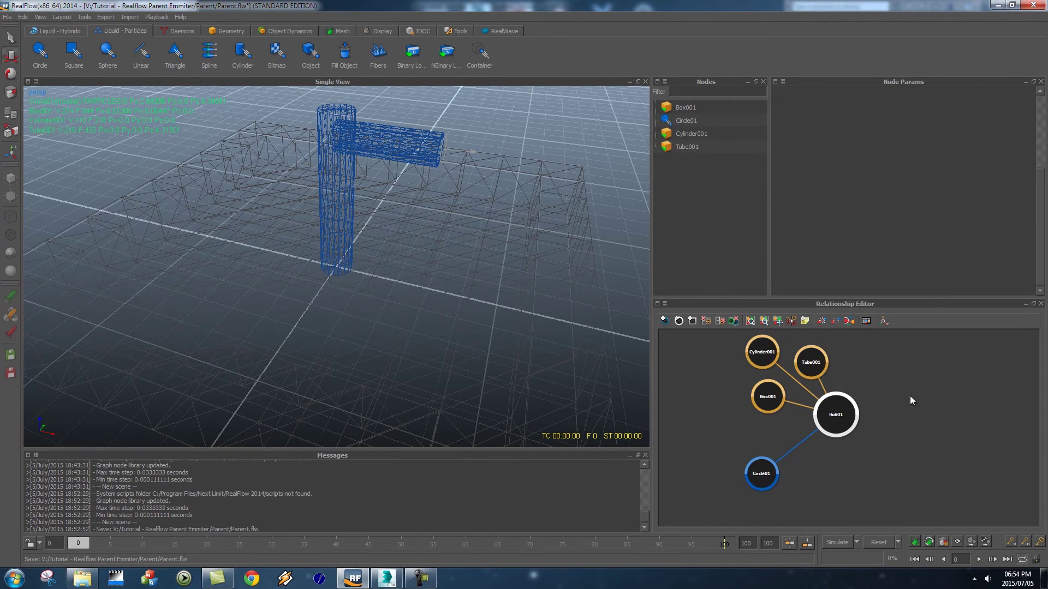
{"action": "left_click_drag", "start_coordinate": [756, 486], "coordinate": [726, 480]}
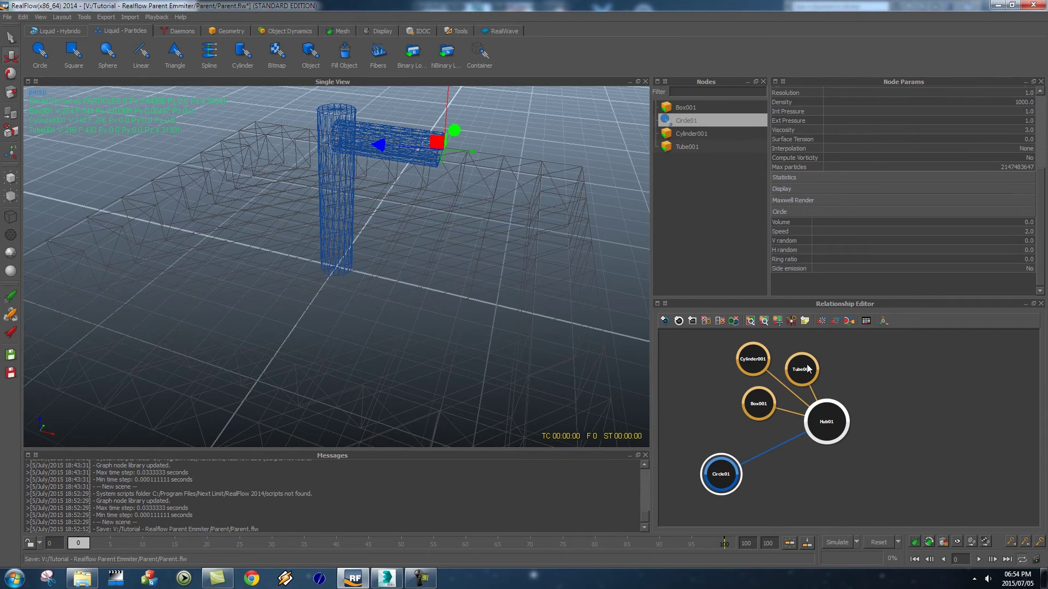
{"action": "left_click_drag", "start_coordinate": [808, 368], "coordinate": [775, 474]}
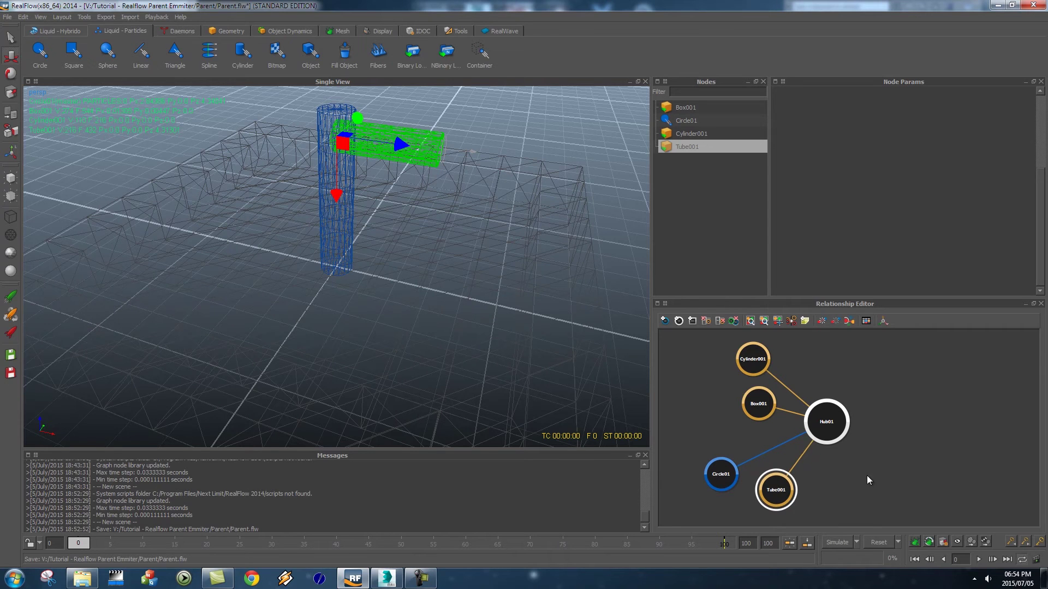
{"action": "left_click", "coordinate": [870, 480]}
- Select Circle01 and display its Node transform settings in Node Params
{"action": "left_click", "coordinate": [719, 478]}
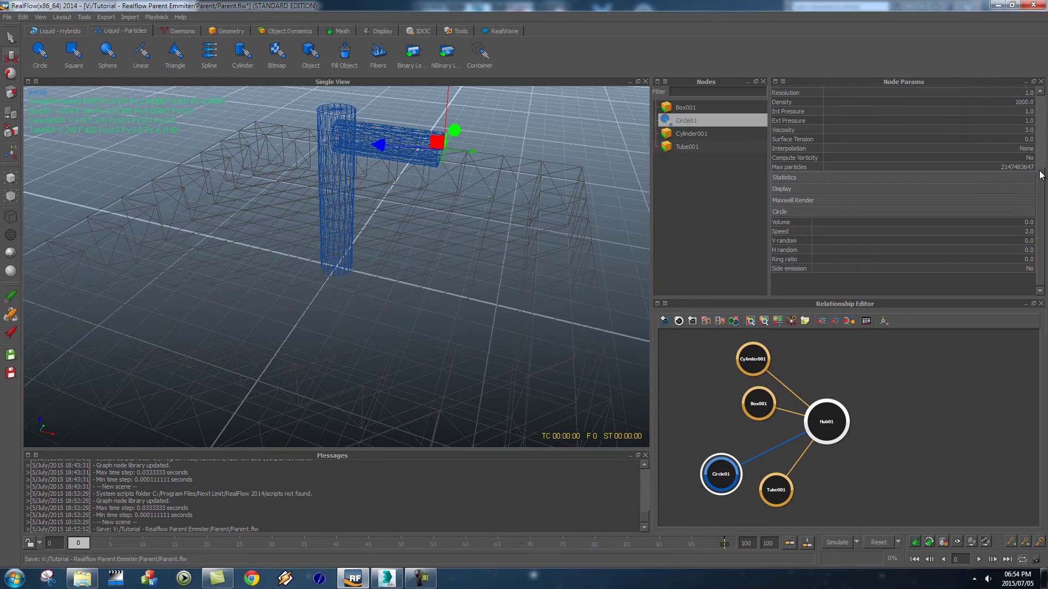
{"action": "left_click_drag", "start_coordinate": [1040, 175], "coordinate": [1040, 117]}
{"action": "left_click", "coordinate": [784, 92]}
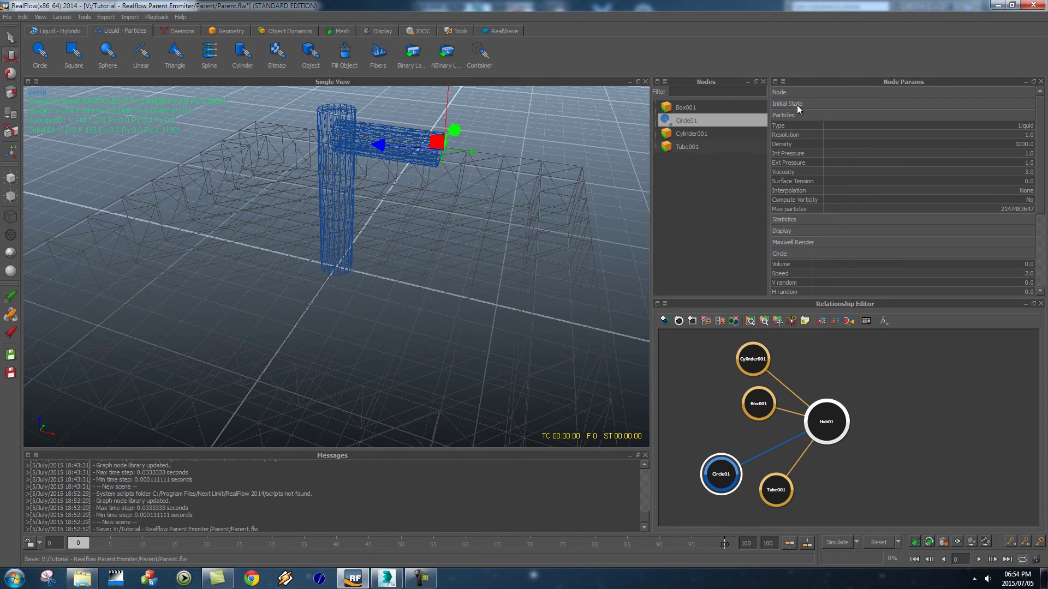
{"action": "left_click", "coordinate": [781, 90]}
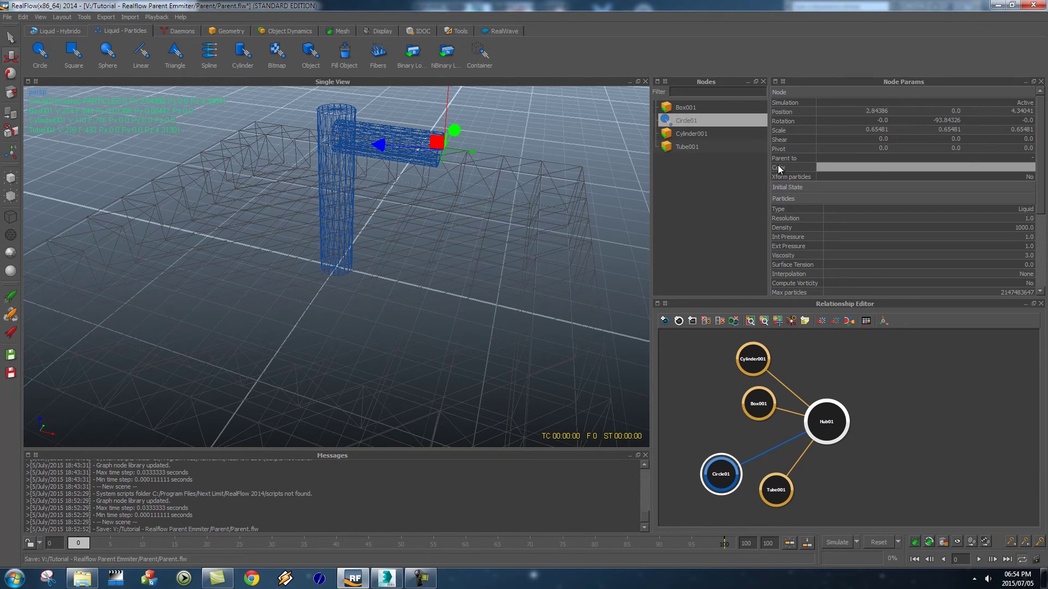
- Parent Circle01 to Tube001 and scrub to confirm it follows the spinning spout
{"action": "left_click", "coordinate": [1030, 159]}
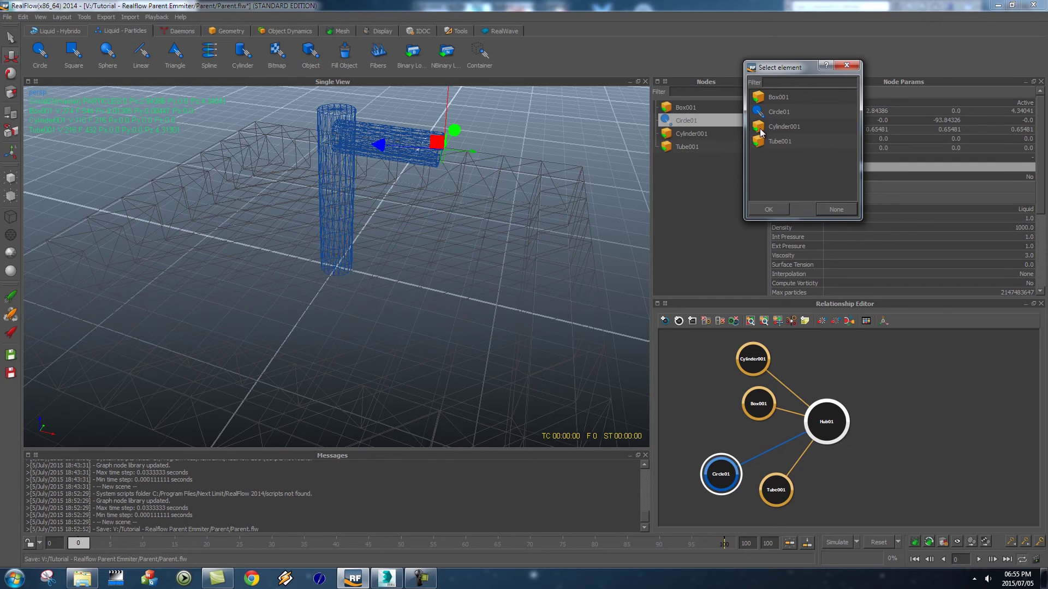
{"action": "left_click", "coordinate": [789, 141]}
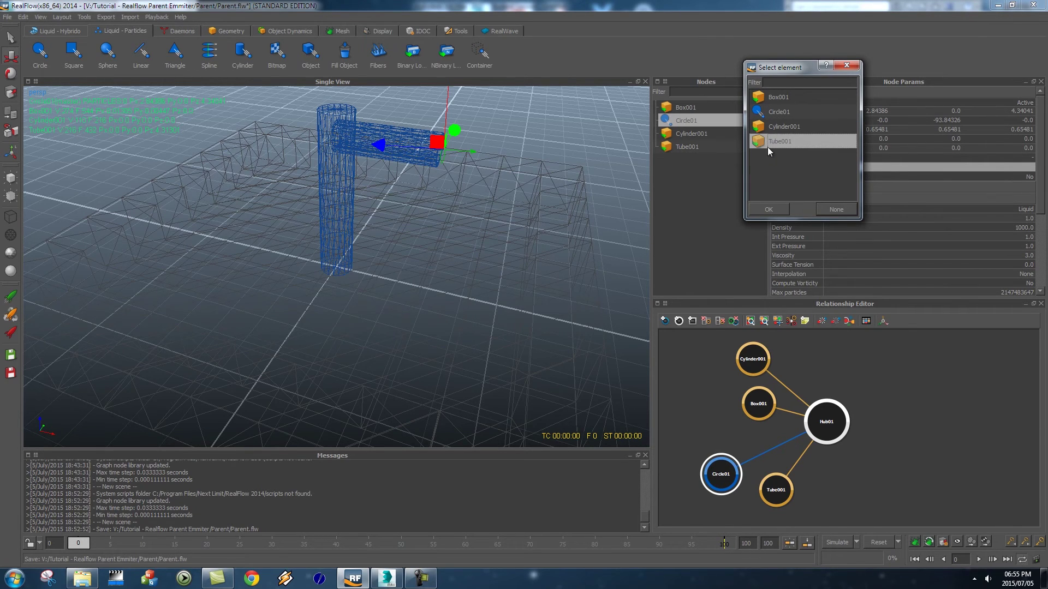
{"action": "left_click", "coordinate": [767, 209]}
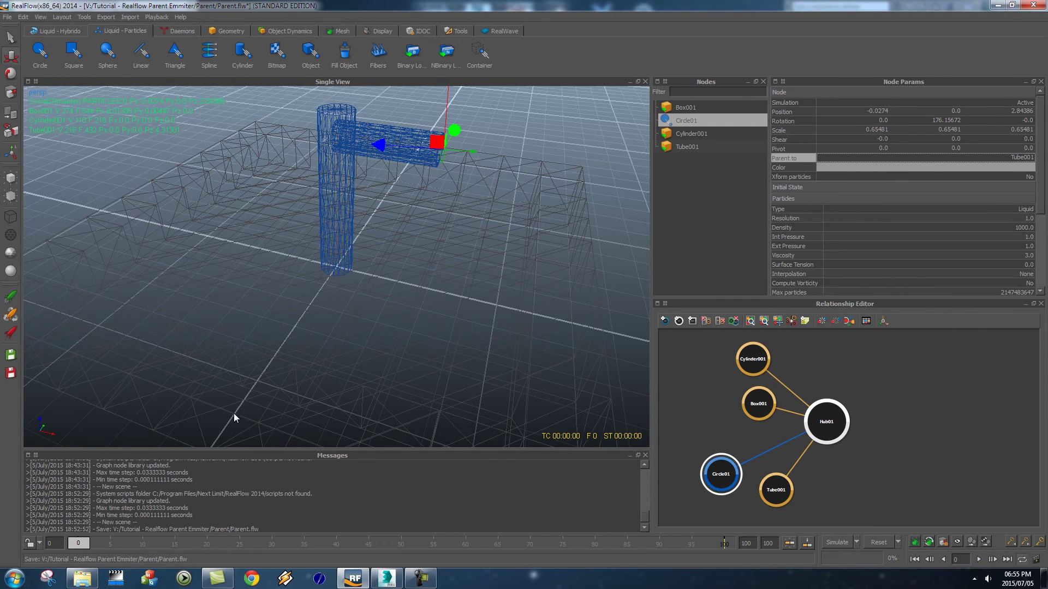
{"action": "left_click_drag", "start_coordinate": [79, 547], "coordinate": [279, 543]}
{"action": "left_click_drag", "start_coordinate": [348, 538], "coordinate": [54, 529]}
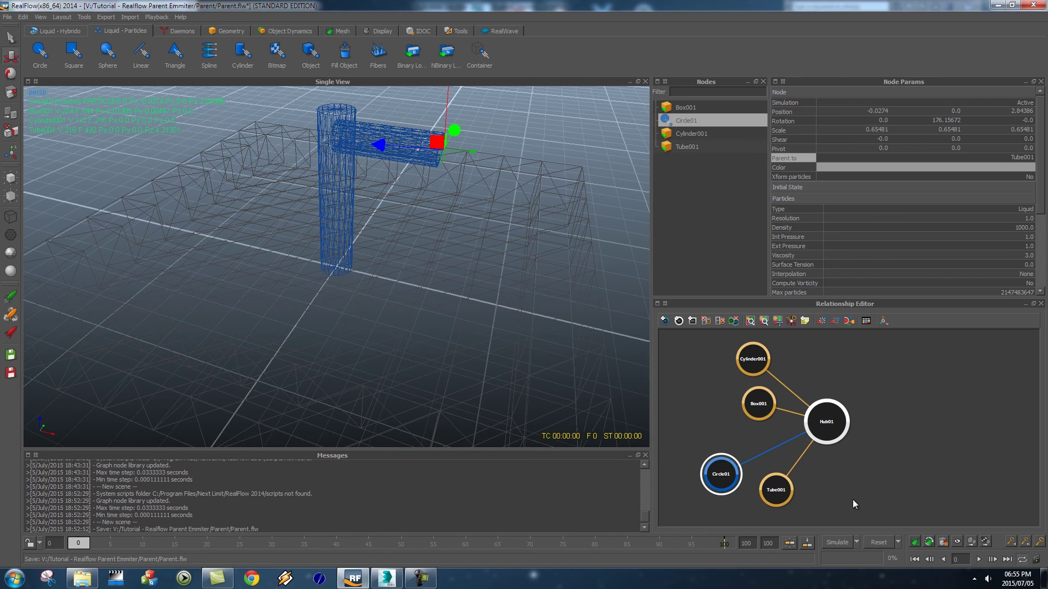
- Add a Gravity daemon and move it aside to the left of the scene
{"action": "left_click", "coordinate": [183, 31]}
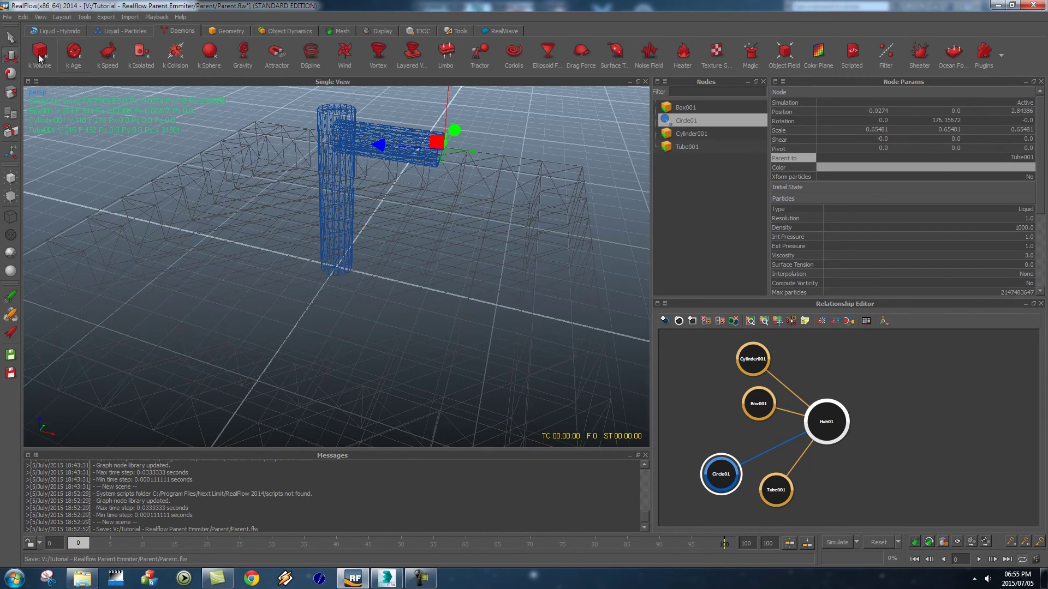
{"action": "left_click", "coordinate": [244, 54]}
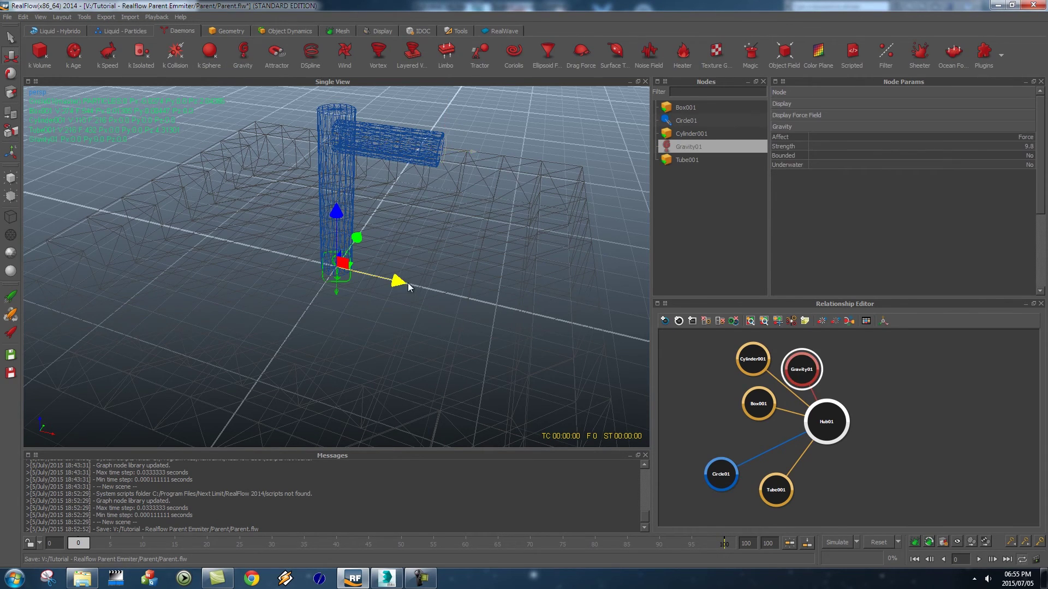
{"action": "left_click_drag", "start_coordinate": [398, 281], "coordinate": [87, 206]}
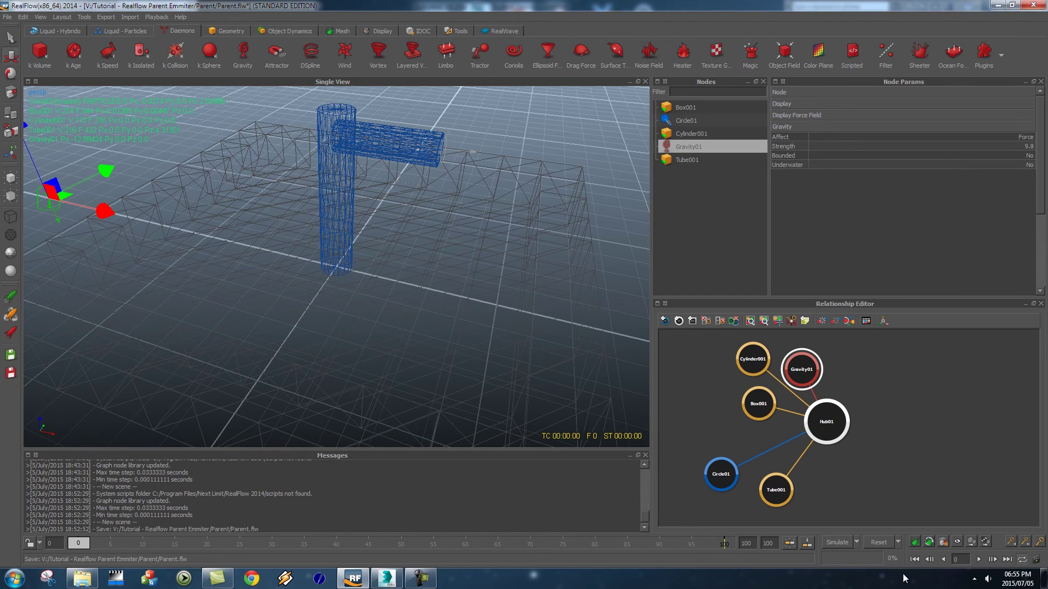
- Simulate to frame 100, then scrub back to replay liquid pouring from the spout
{"action": "left_click", "coordinate": [838, 542]}
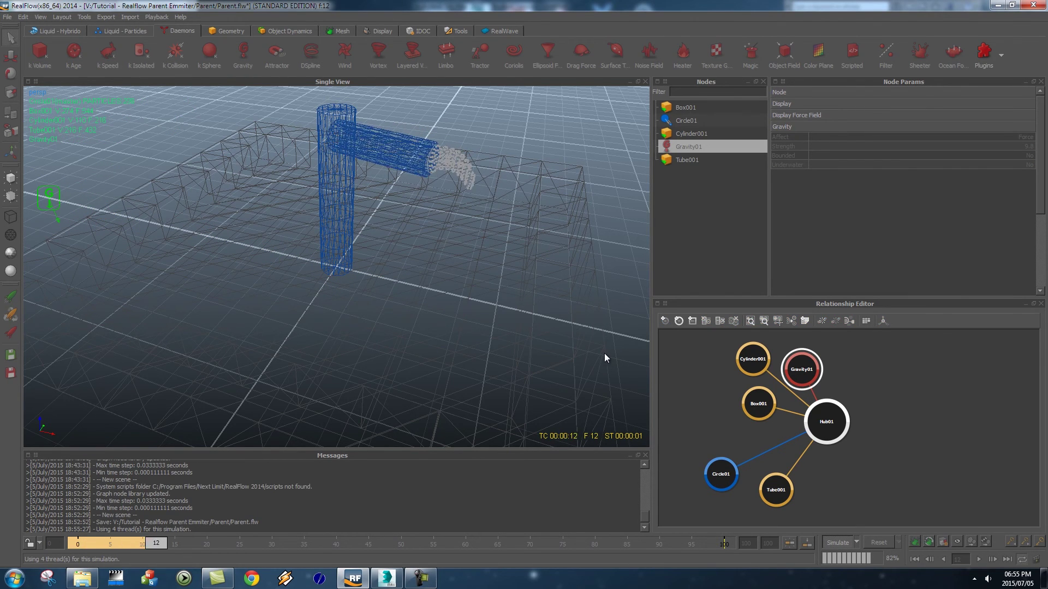
{"action": "left_click", "coordinate": [726, 473]}
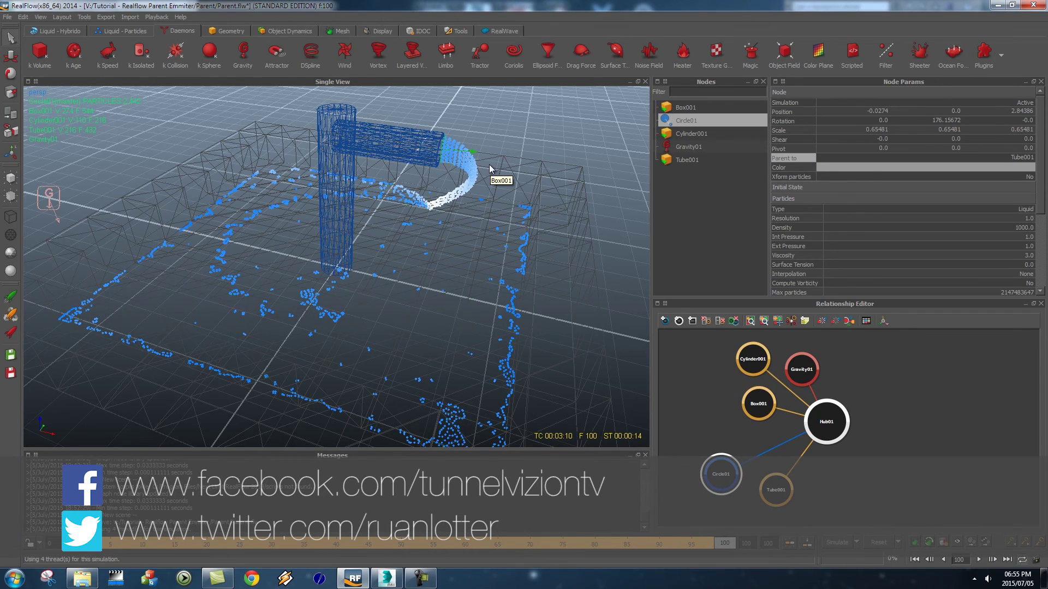
{"action": "left_click_drag", "start_coordinate": [724, 547], "coordinate": [240, 543]}
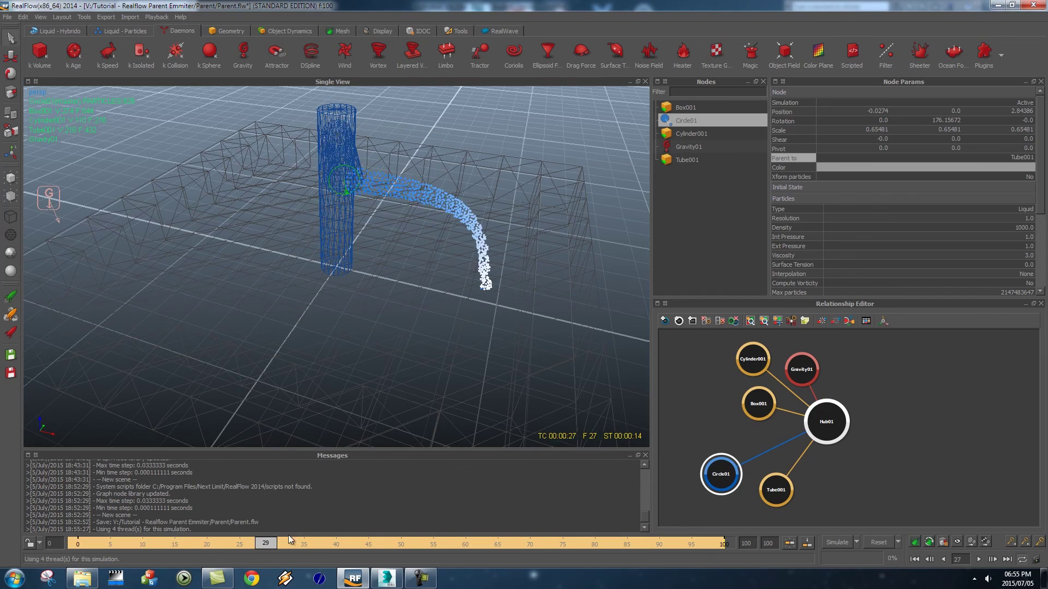